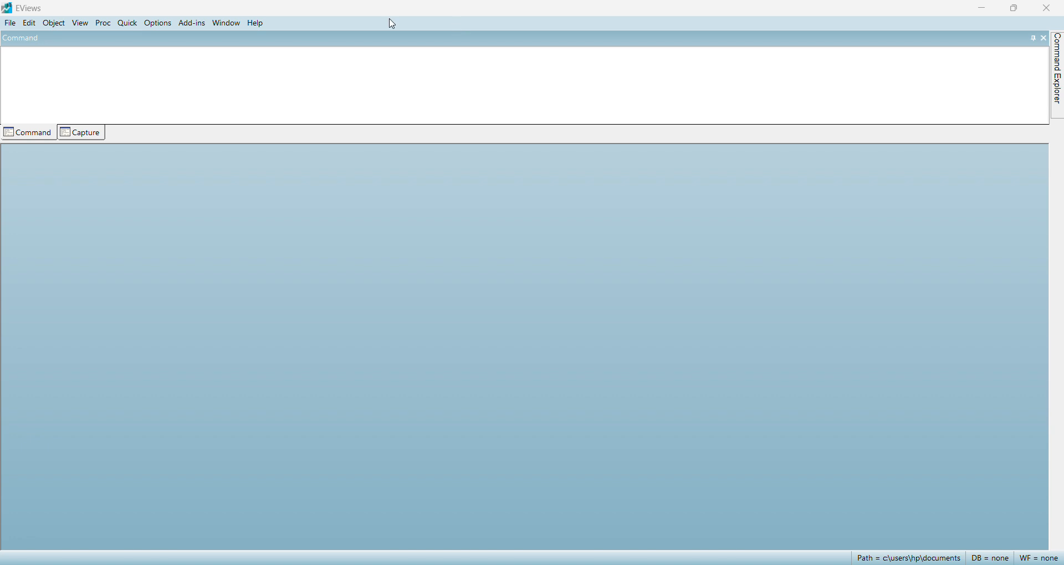
Open the TS lab 1 file from the OBJECTS FILE folder as a foreign data workfile.
left_click(15, 25)
mouse_move(28, 52)
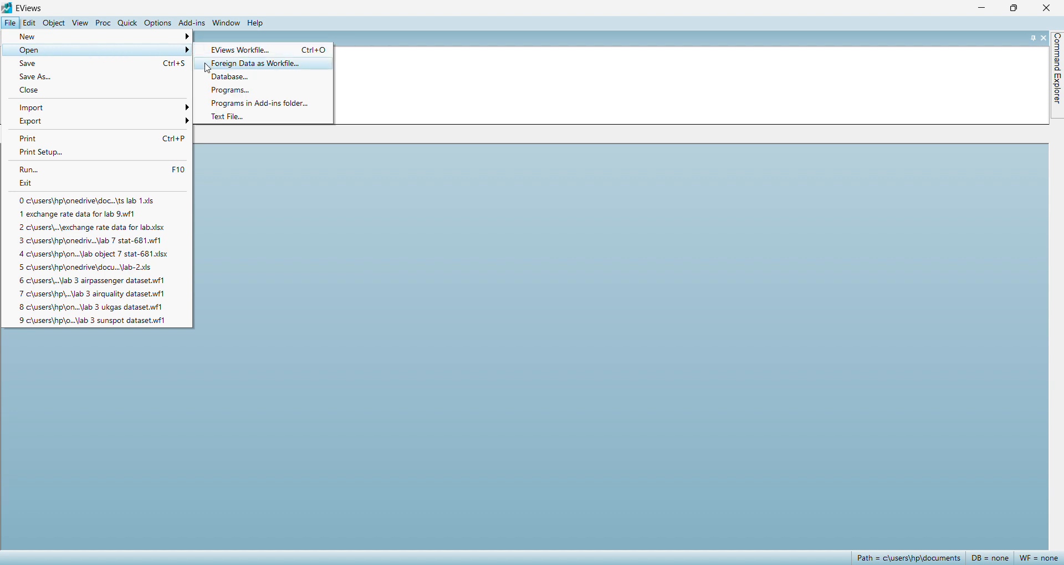
left_click(208, 68)
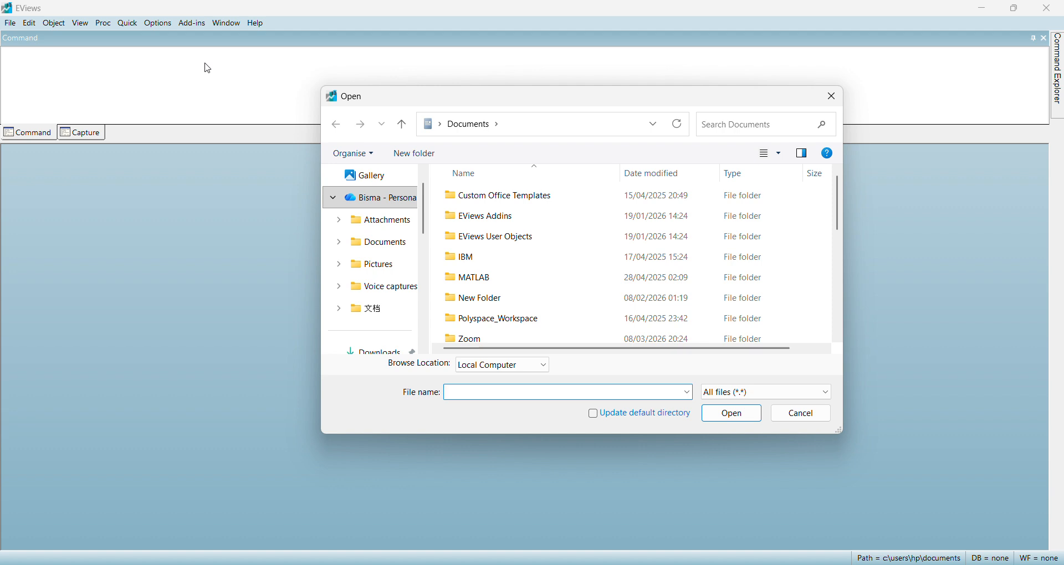
scroll(367, 314, "down", 3)
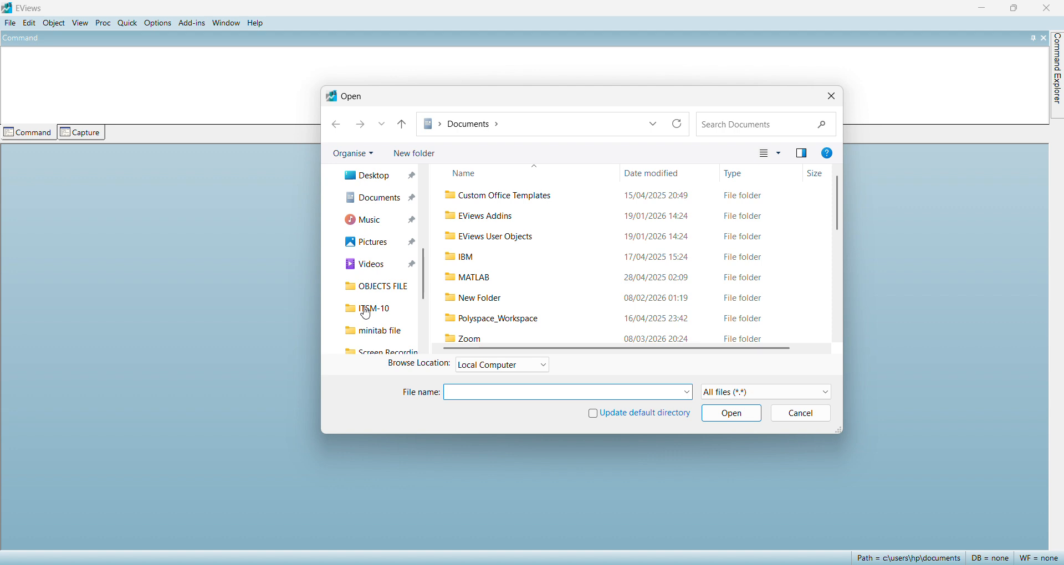
left_click(407, 291)
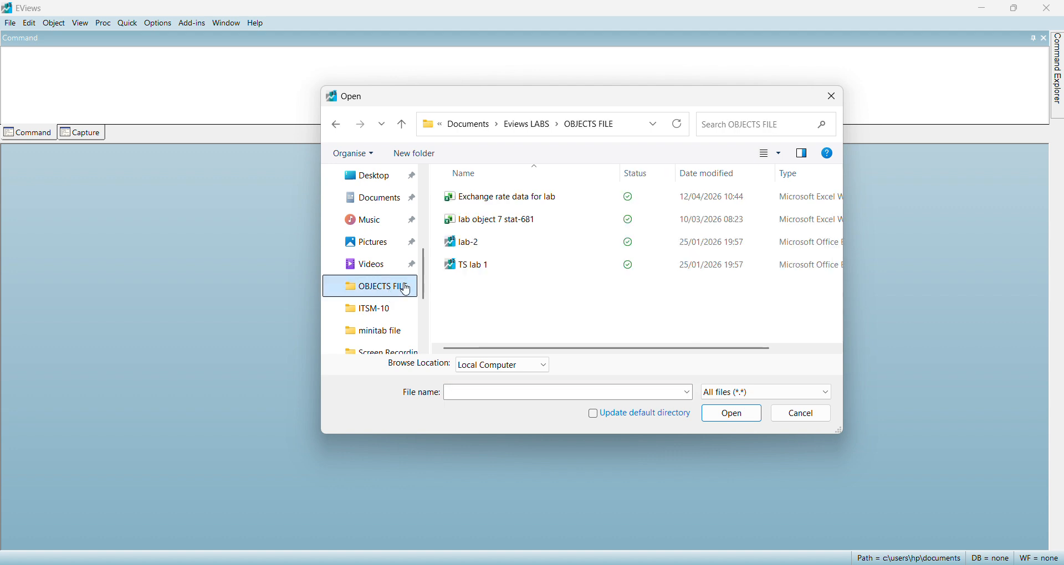
left_click(522, 275)
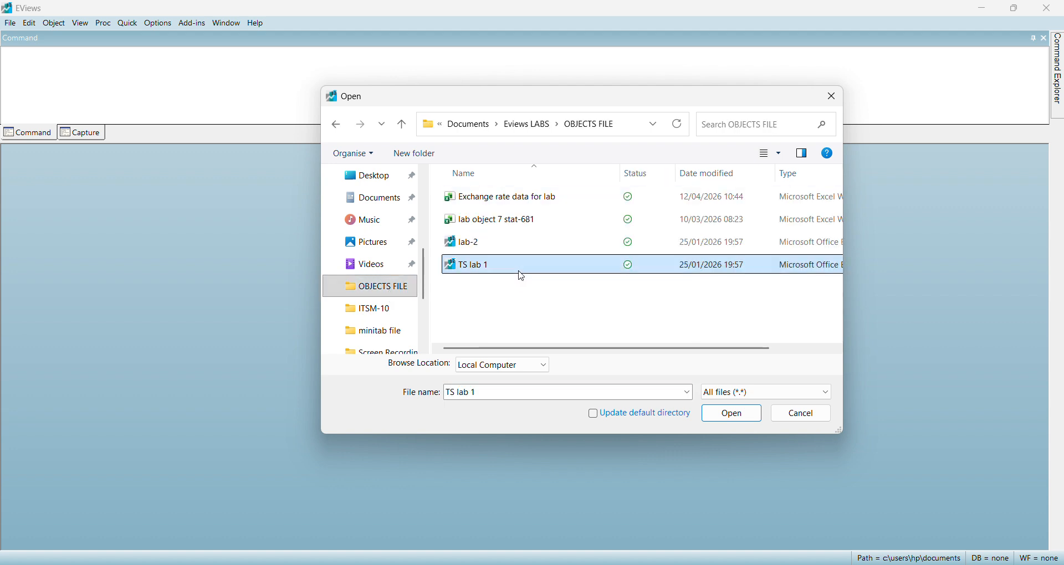
double_click(522, 276)
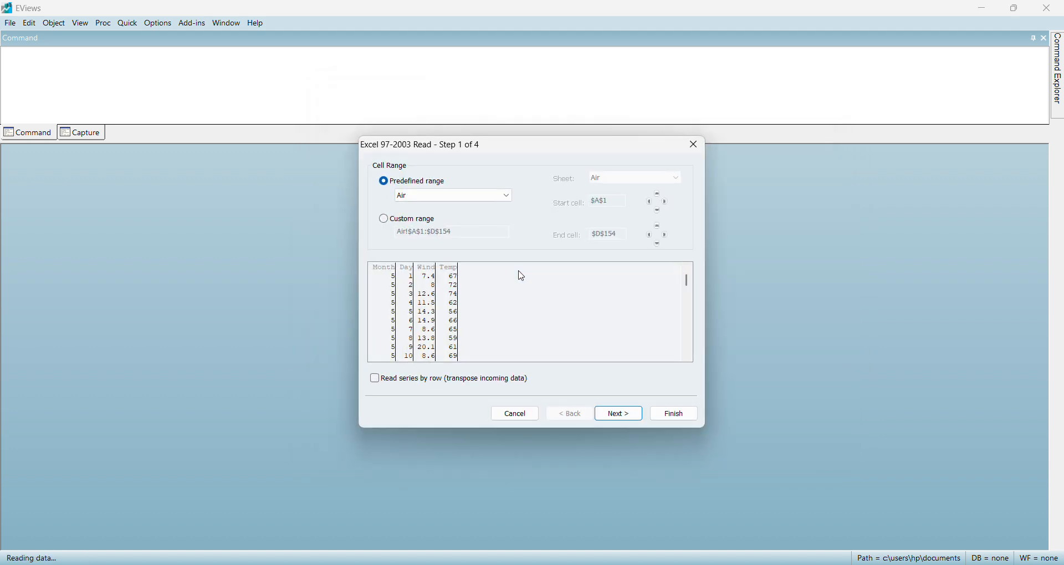
Import the predefined range Airpas into the workfile without linking the series to the external source.
left_click(508, 197)
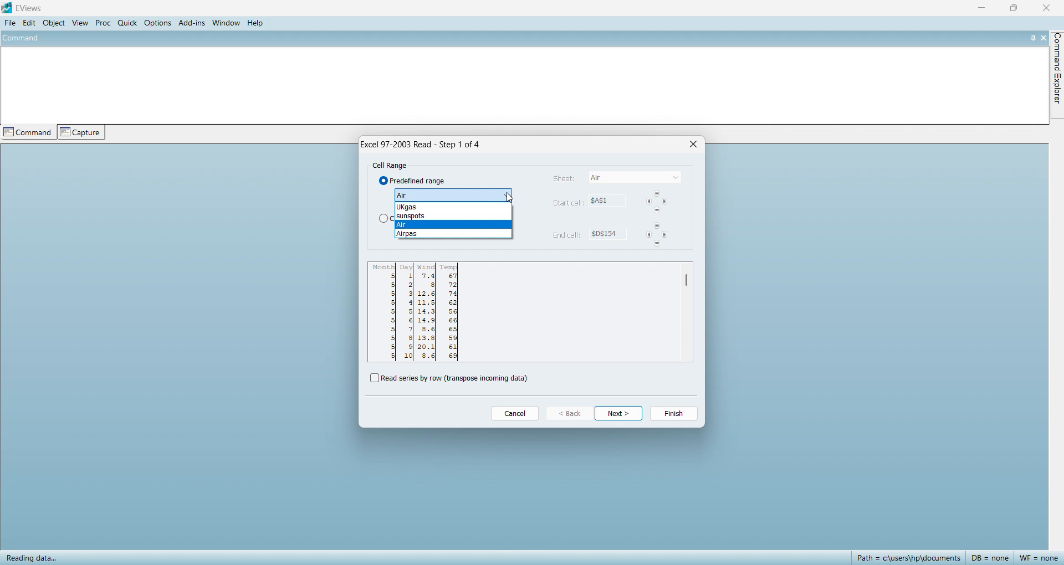
left_click(465, 237)
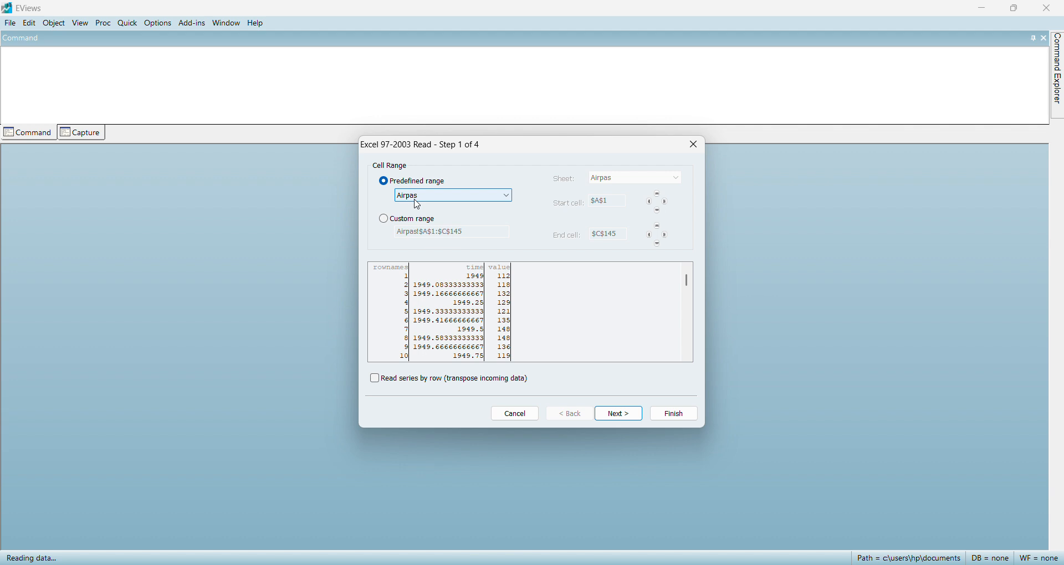
left_click(682, 417)
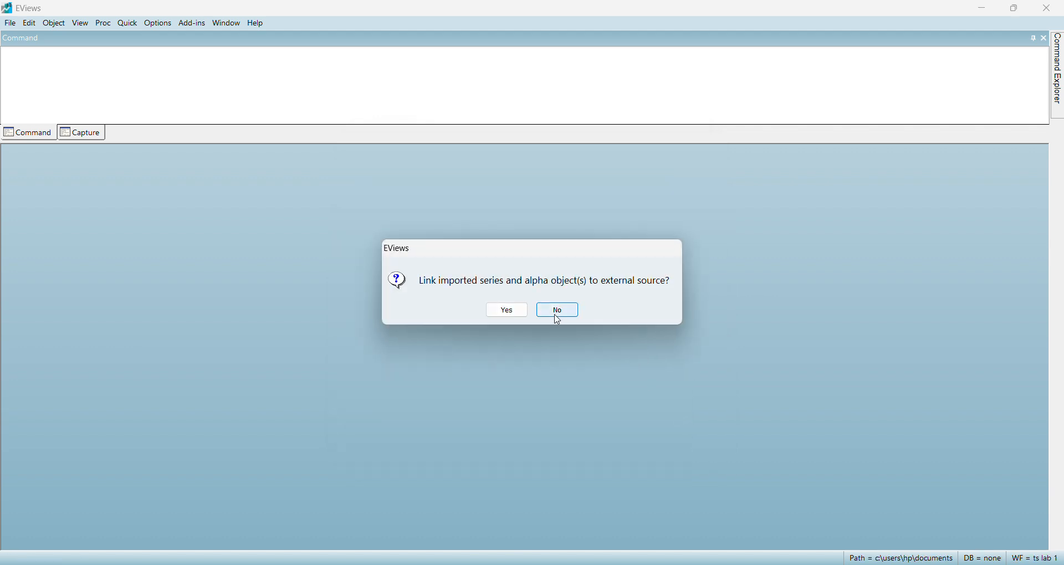
left_click(557, 311)
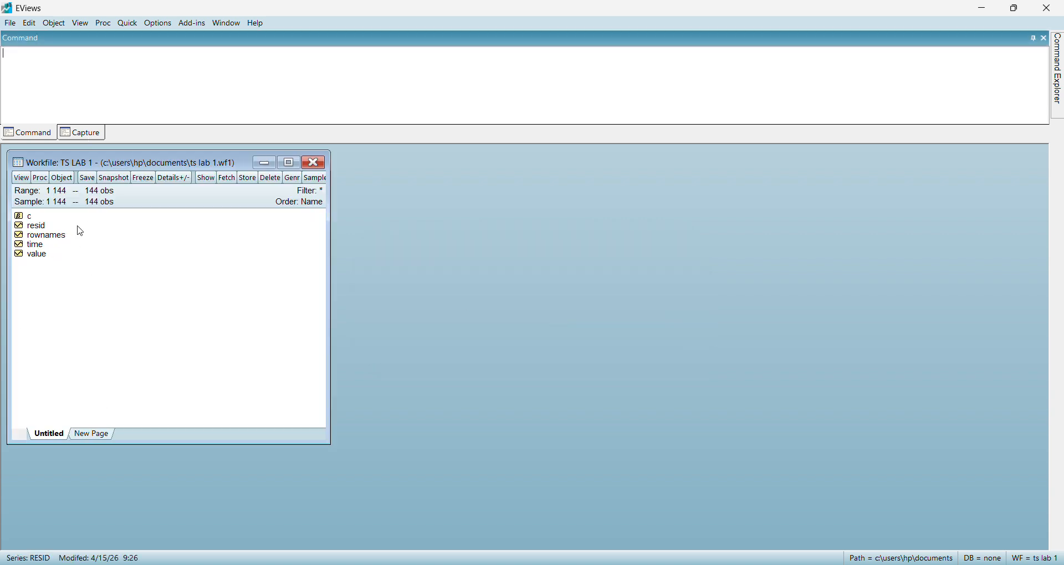
Inspect the imported data in the value and time series, closing each one after viewing.
left_click(33, 254)
double_click(33, 254)
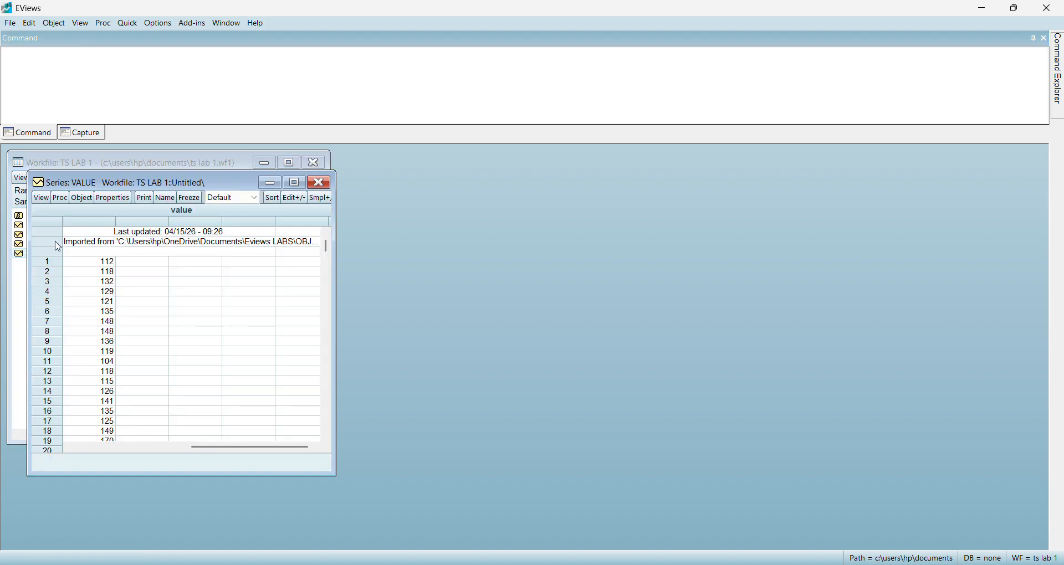
left_click(320, 183)
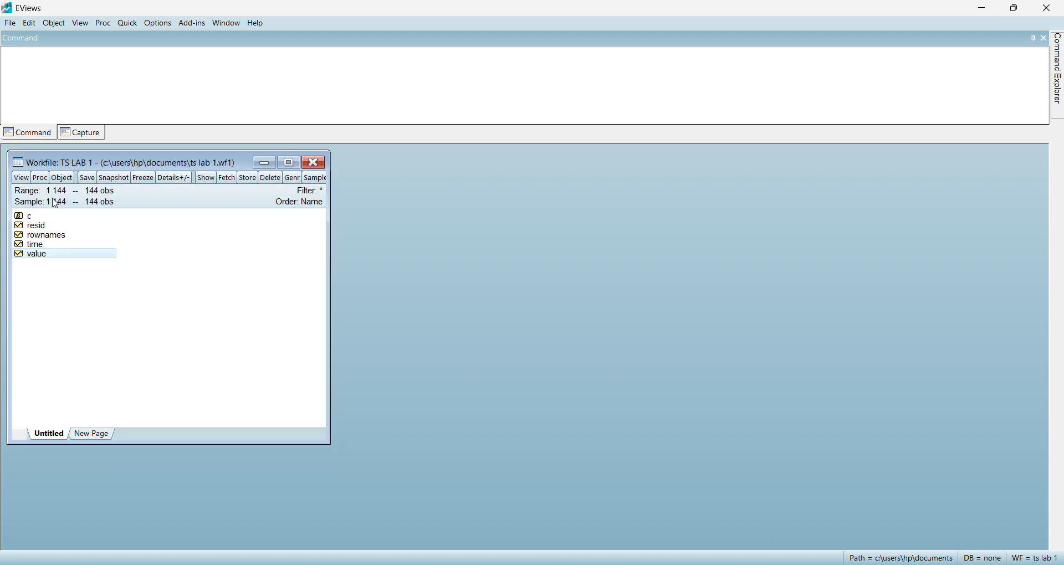
double_click(33, 244)
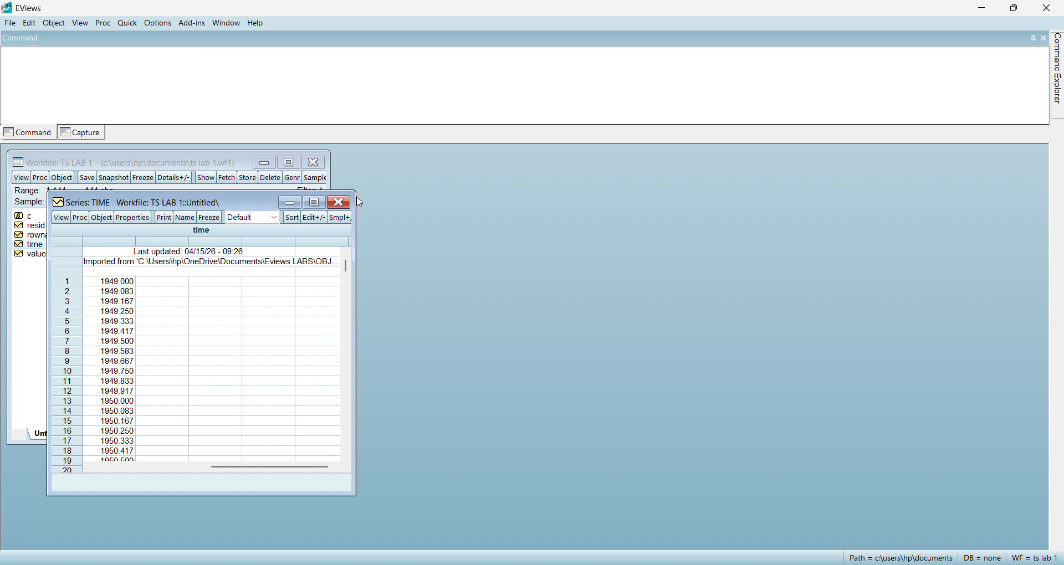
left_click(339, 203)
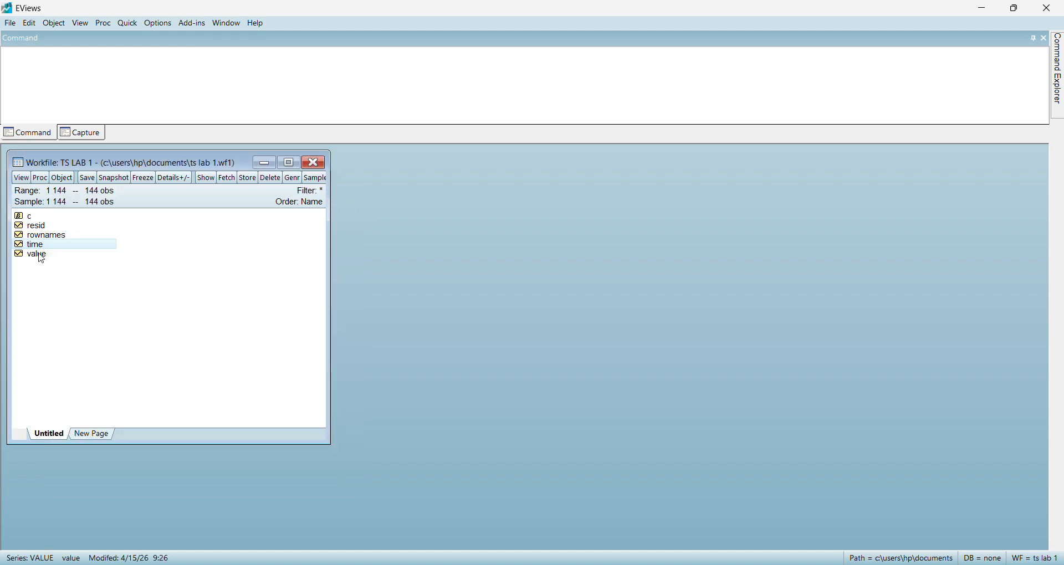
left_click(465, 37)
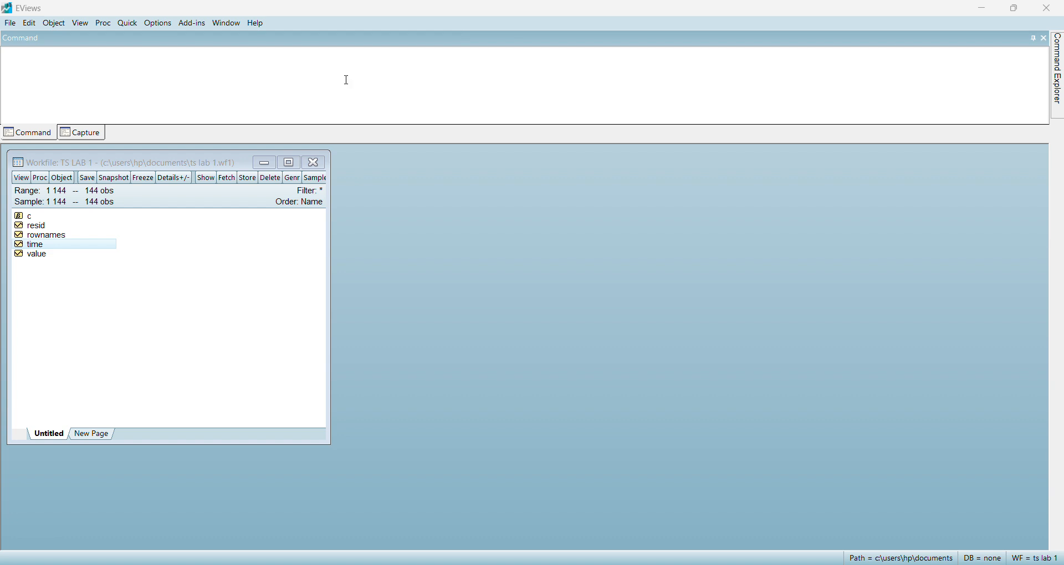
Plot the value series as a basic Line & Symbol graph of the raw data.
left_click(46, 258)
double_click(46, 258)
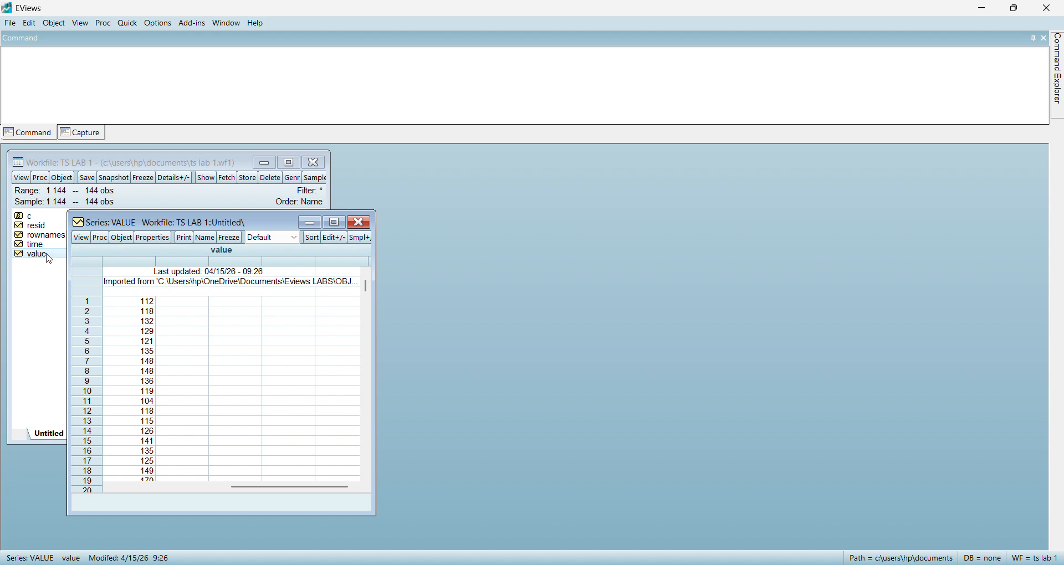
left_click(459, 25)
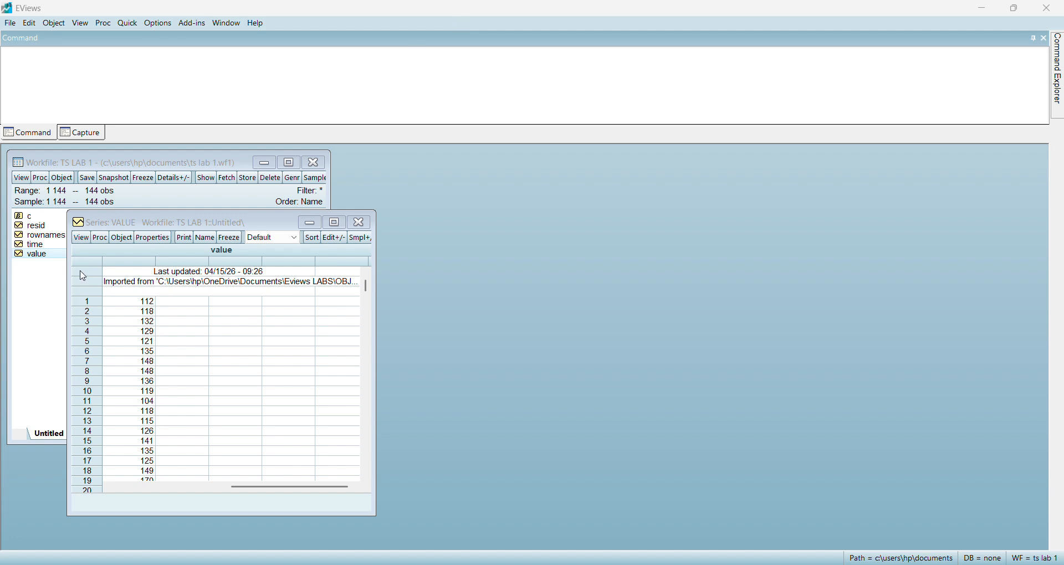
left_click(81, 241)
left_click(81, 239)
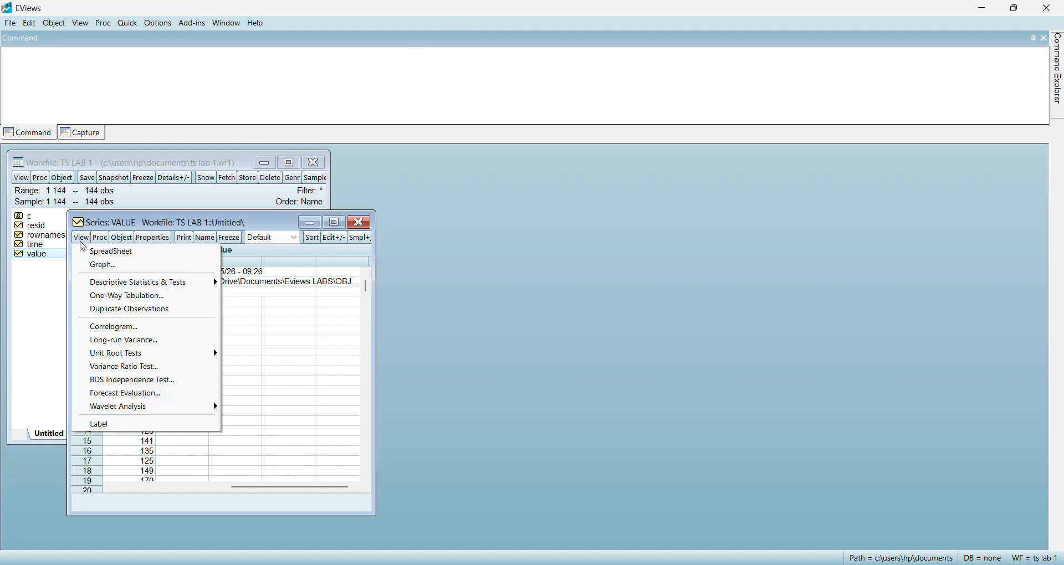
left_click(95, 265)
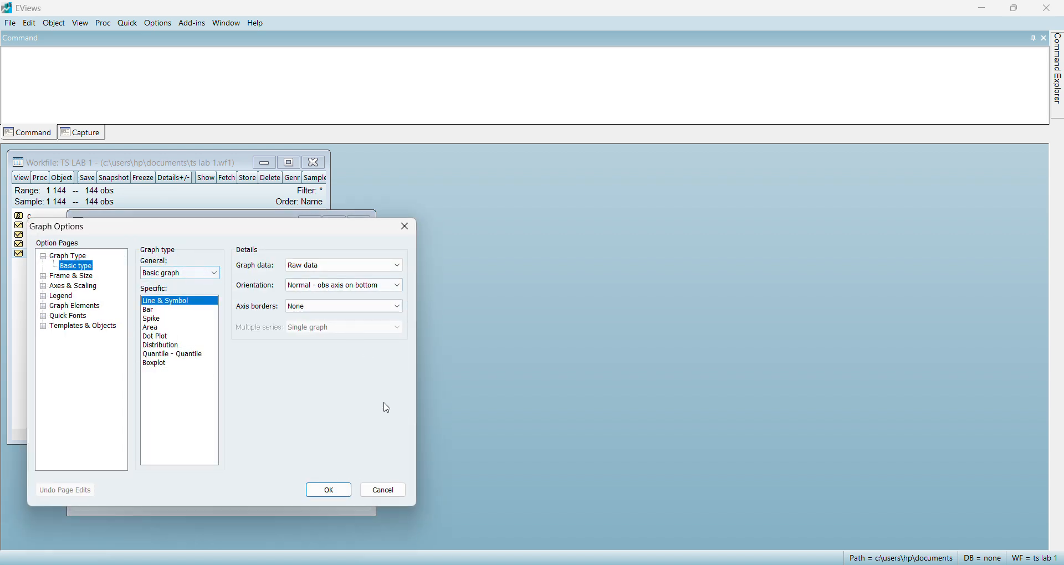
left_click(329, 490)
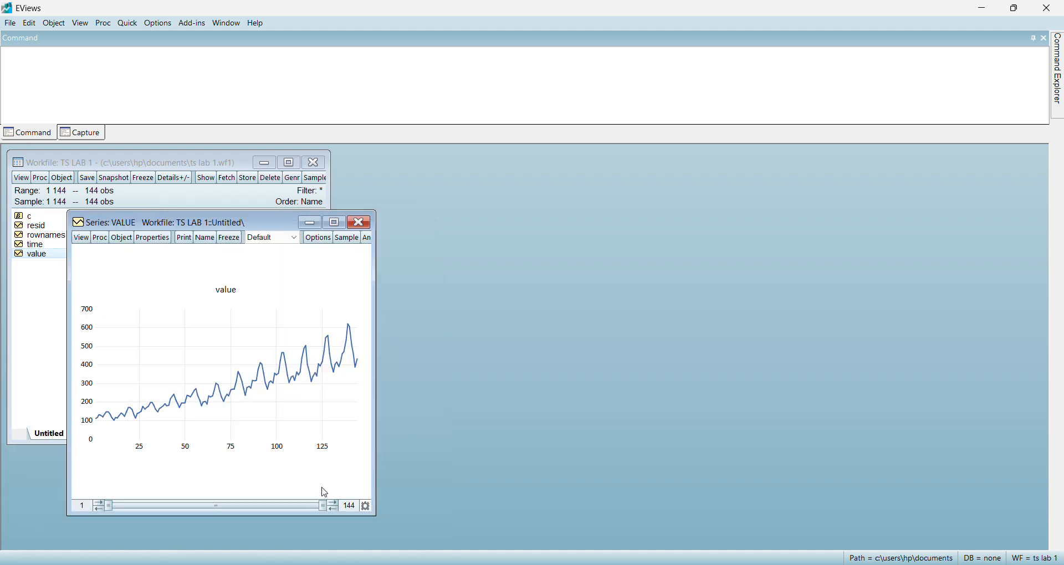
Freeze the value graph with updating off, name it graph01, and close the graph and series windows.
left_click(452, 23)
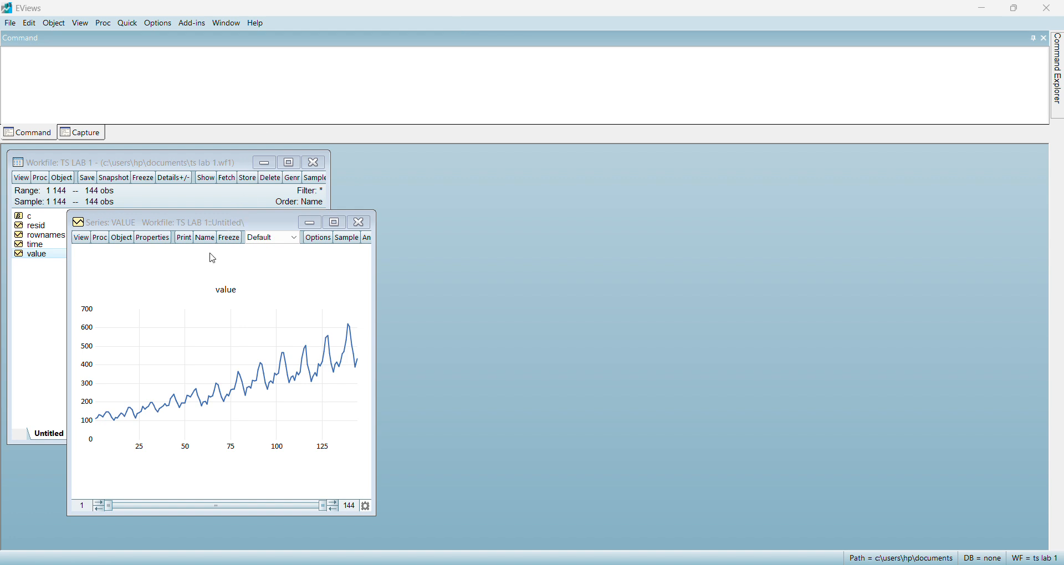
left_click(228, 239)
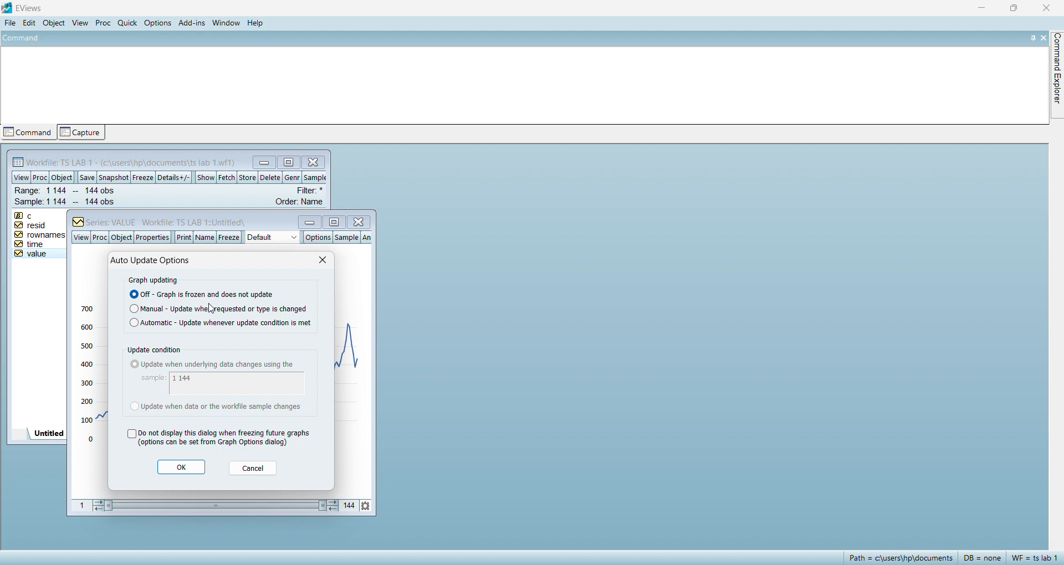
left_click(177, 469)
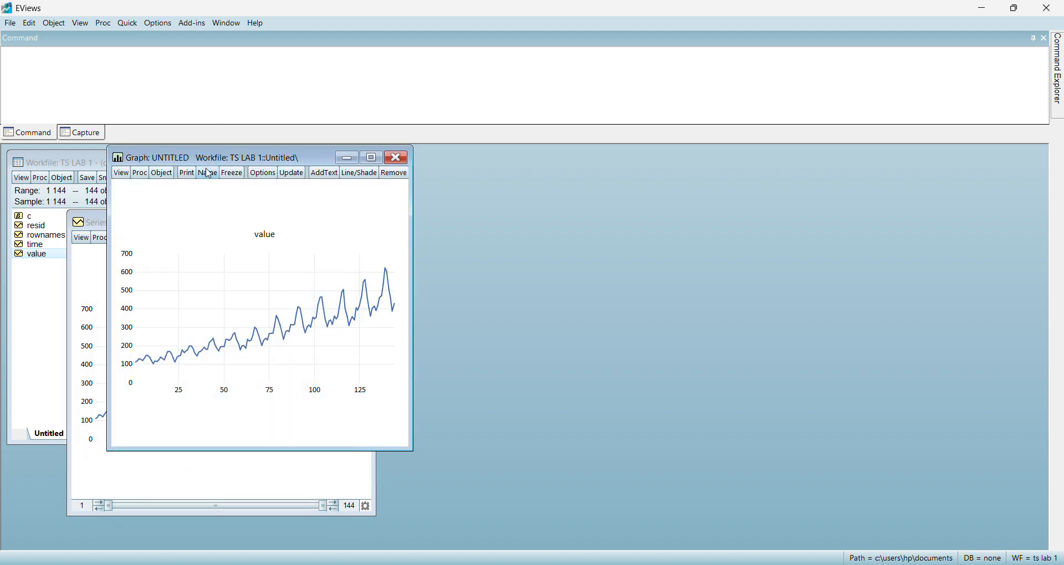
left_click(208, 174)
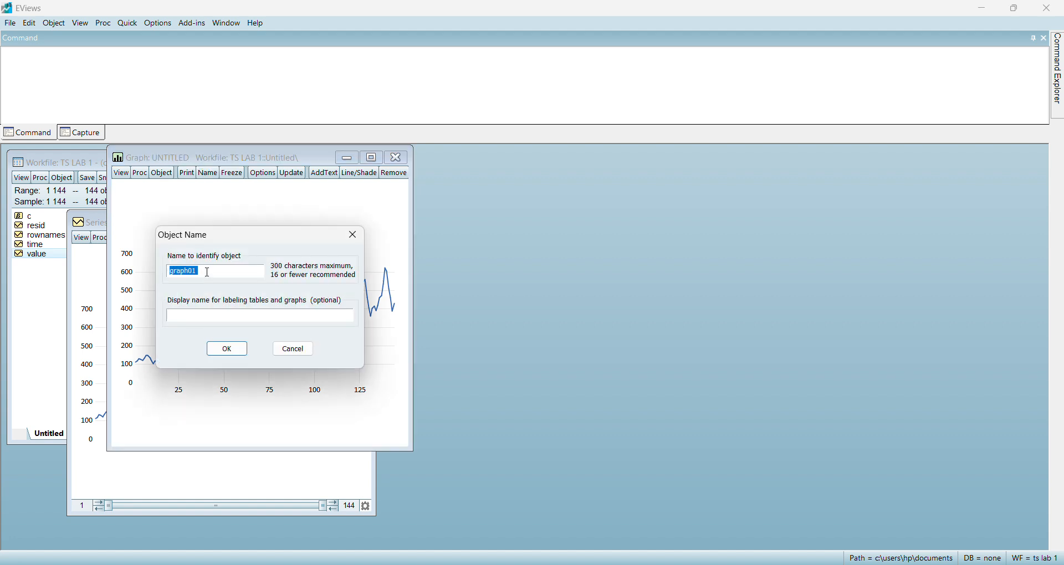
left_click(229, 353)
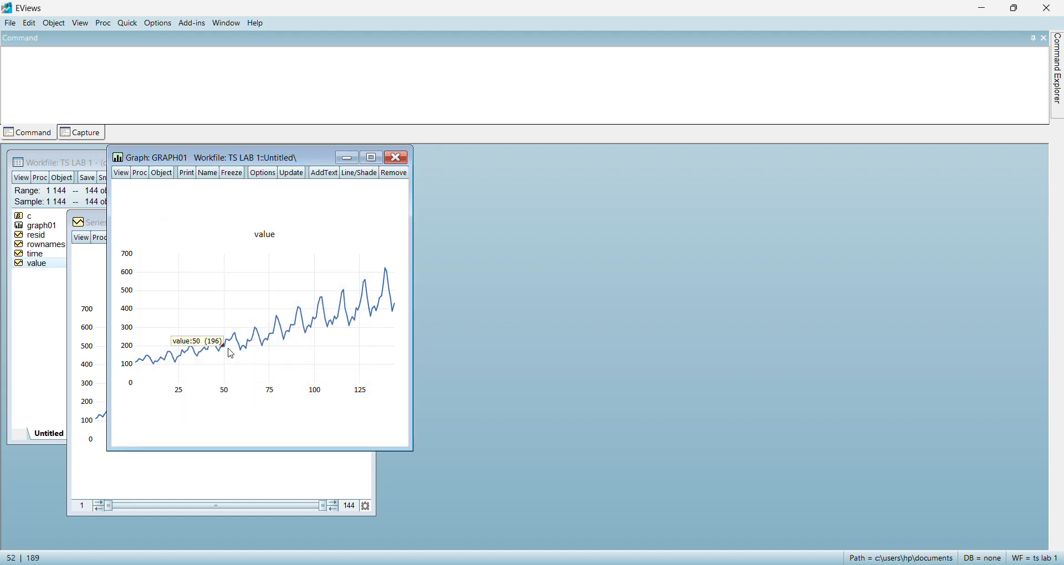
left_click(396, 159)
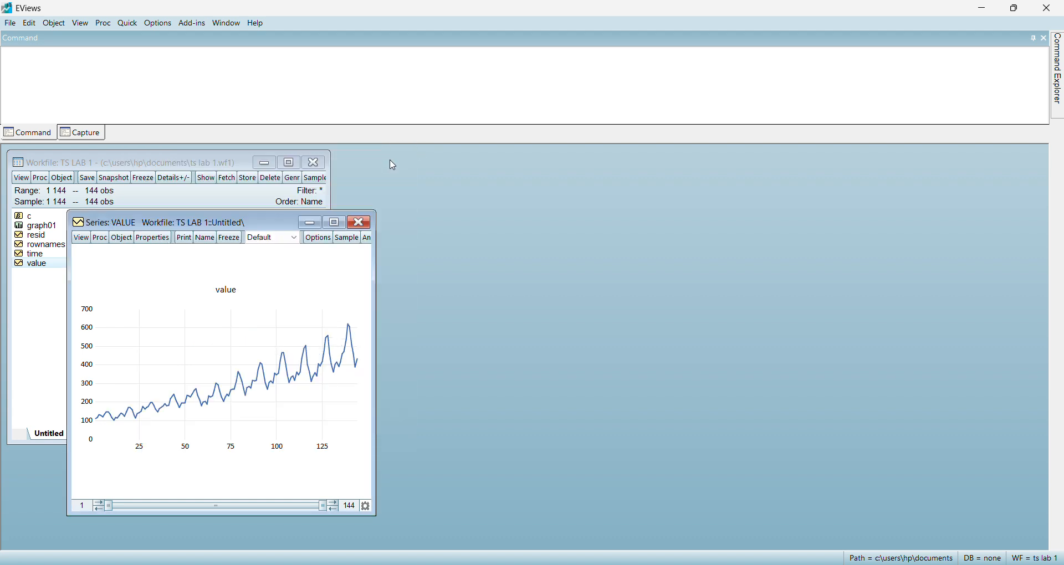
left_click(359, 222)
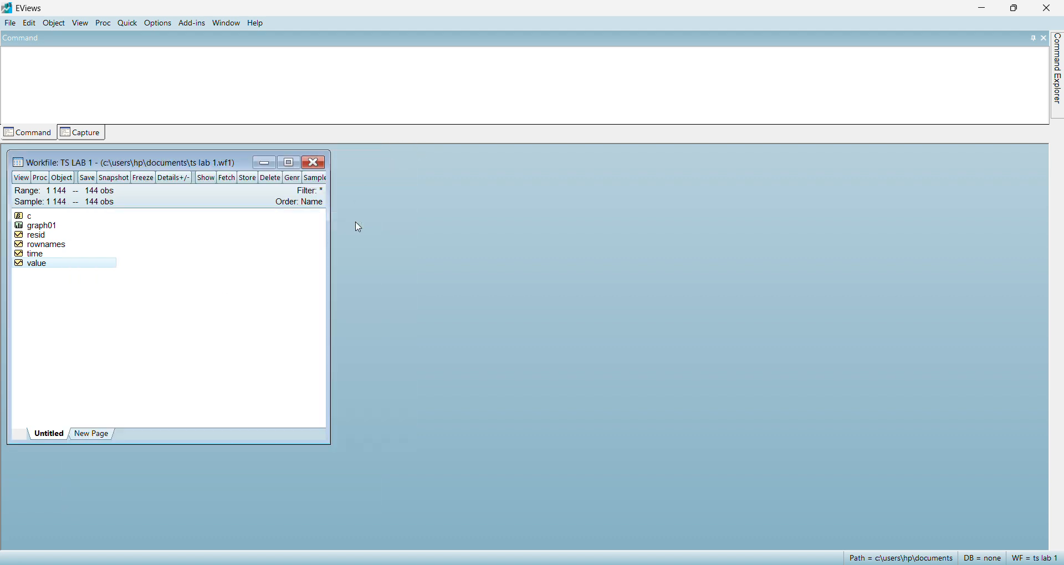
Change the title text of graph01 to Passenger and close the graph.
double_click(47, 228)
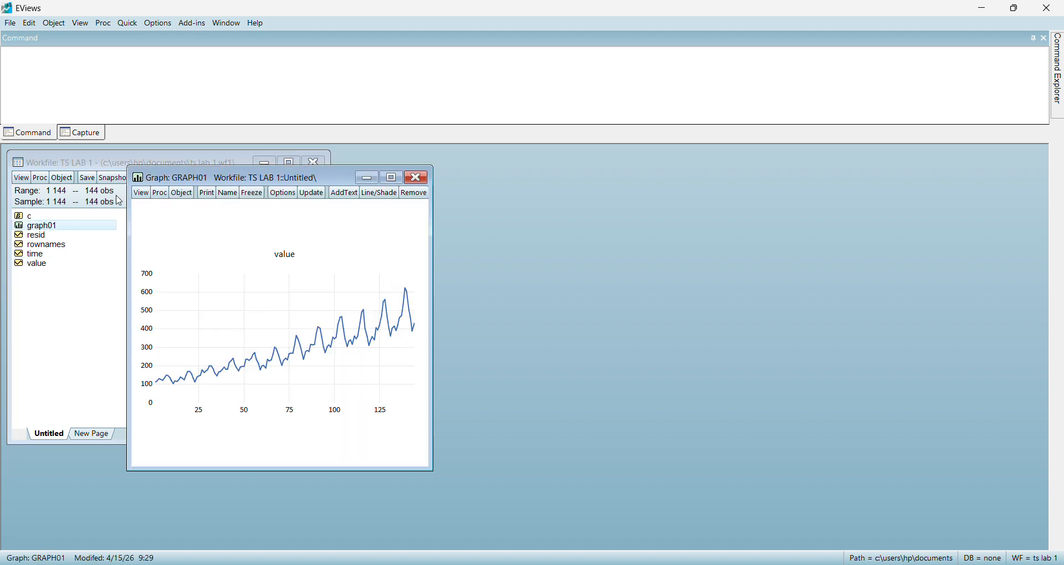
double_click(295, 259)
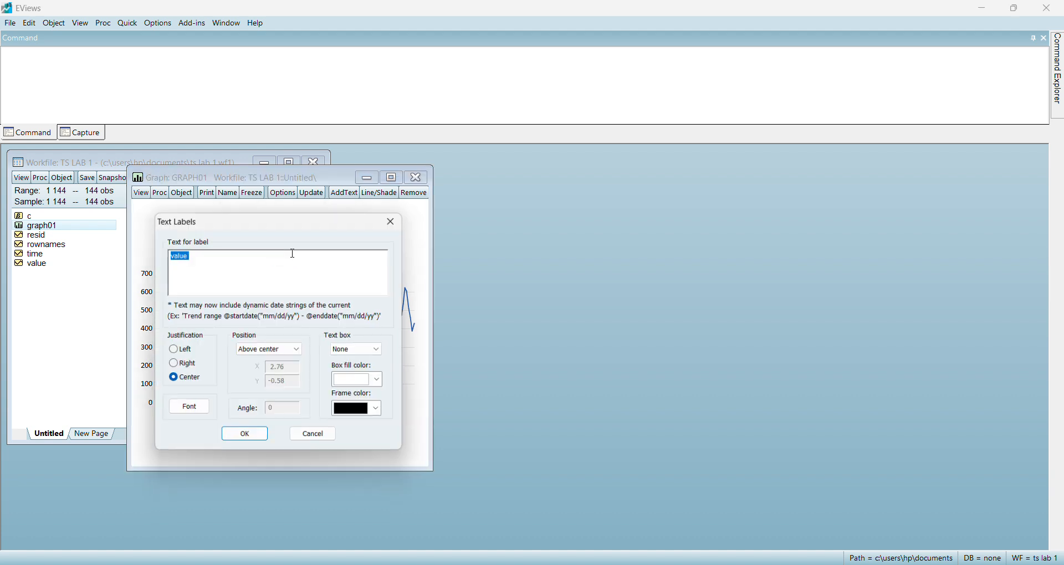
key("BackSpace")
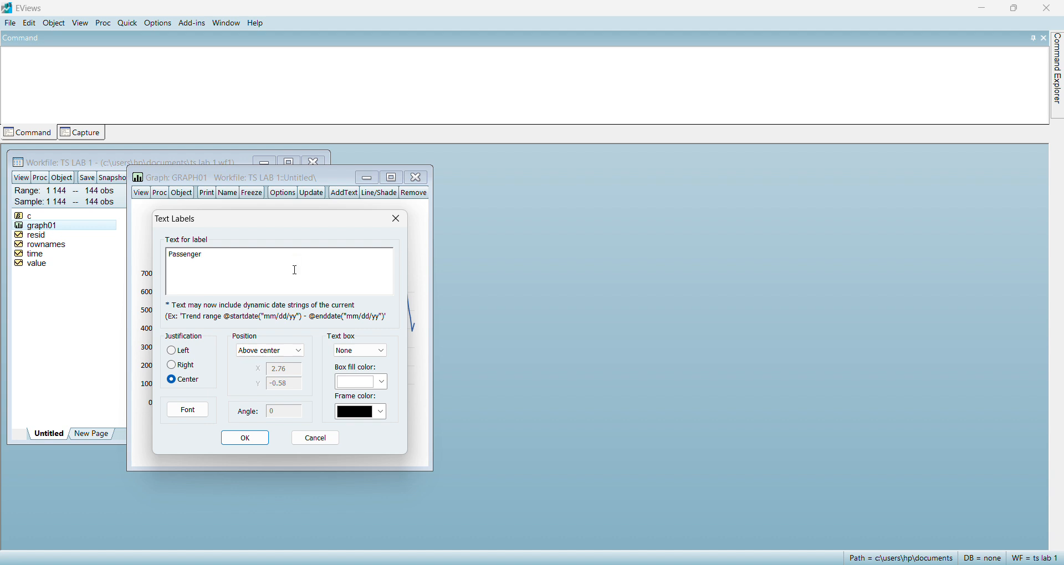
left_click(233, 439)
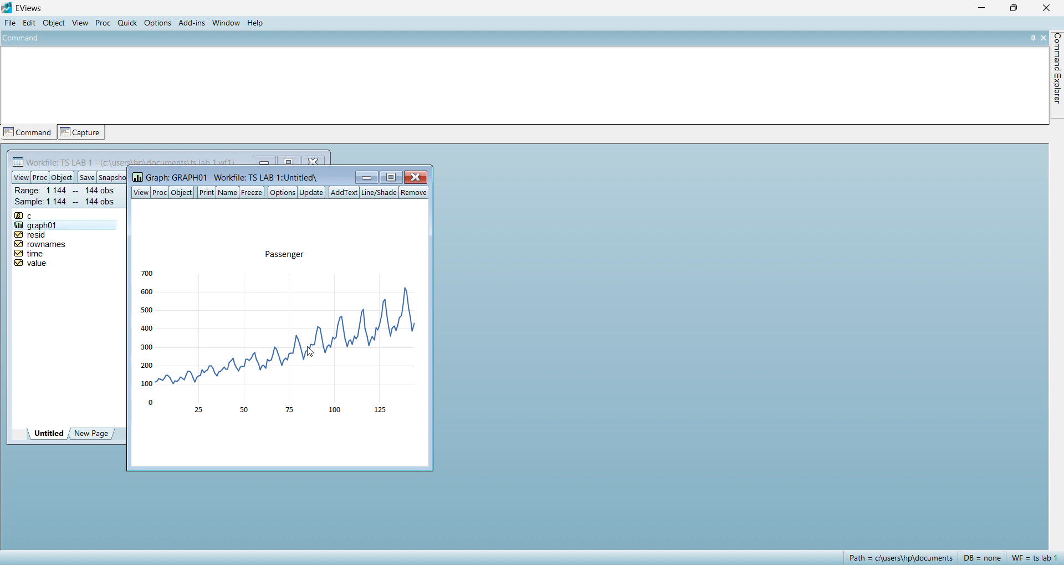
left_click(426, 180)
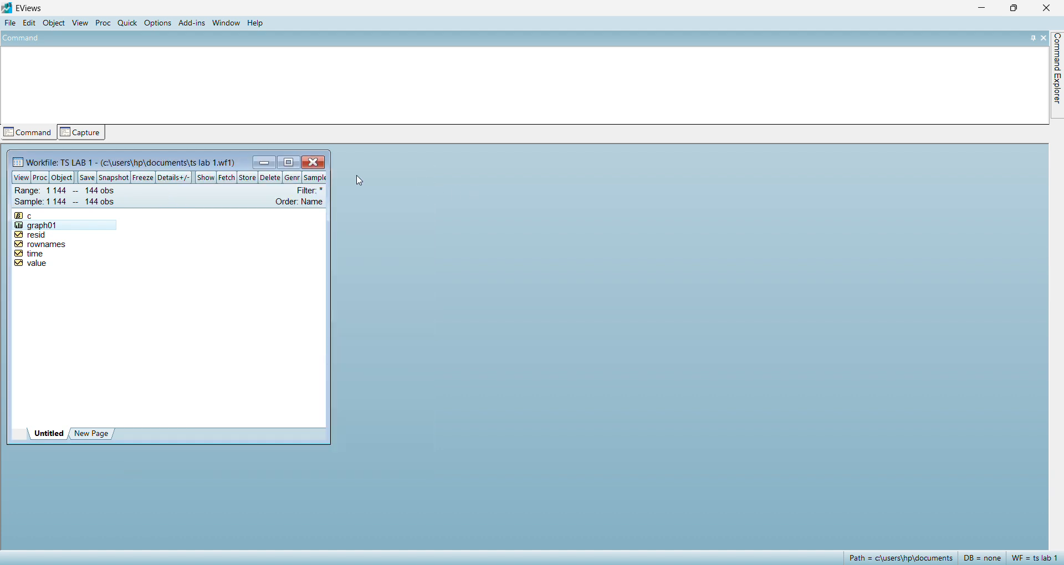
Save the workfile as ts lab 1 in EViews Workfile format in the Documents folder.
left_click(12, 25)
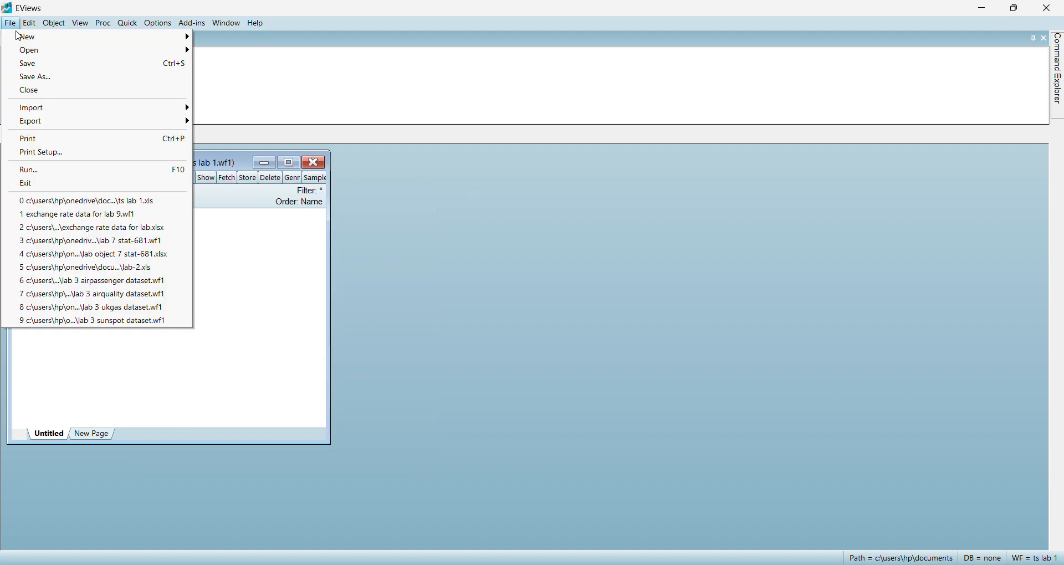
left_click(49, 78)
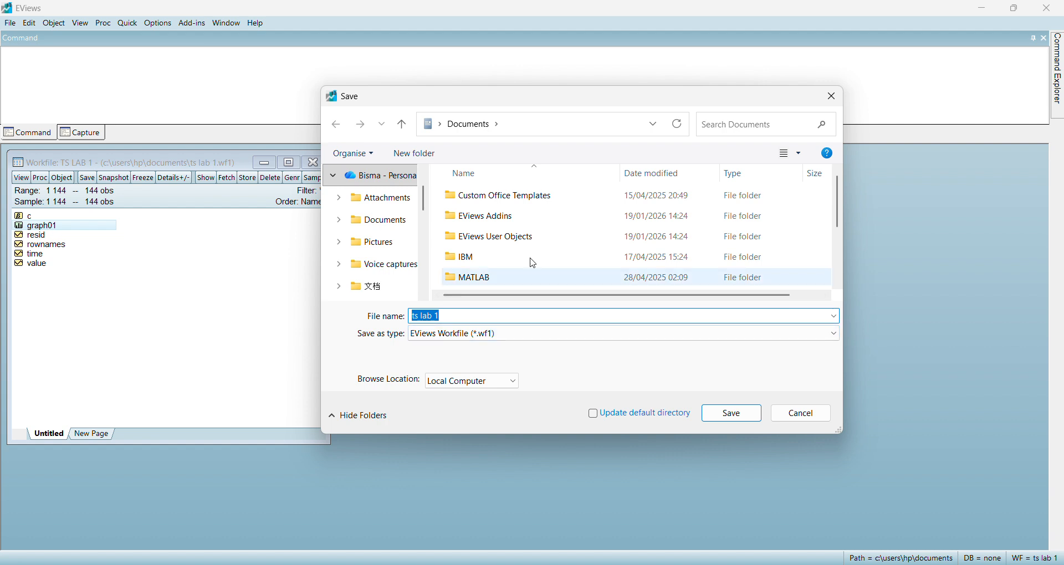
key("Return")
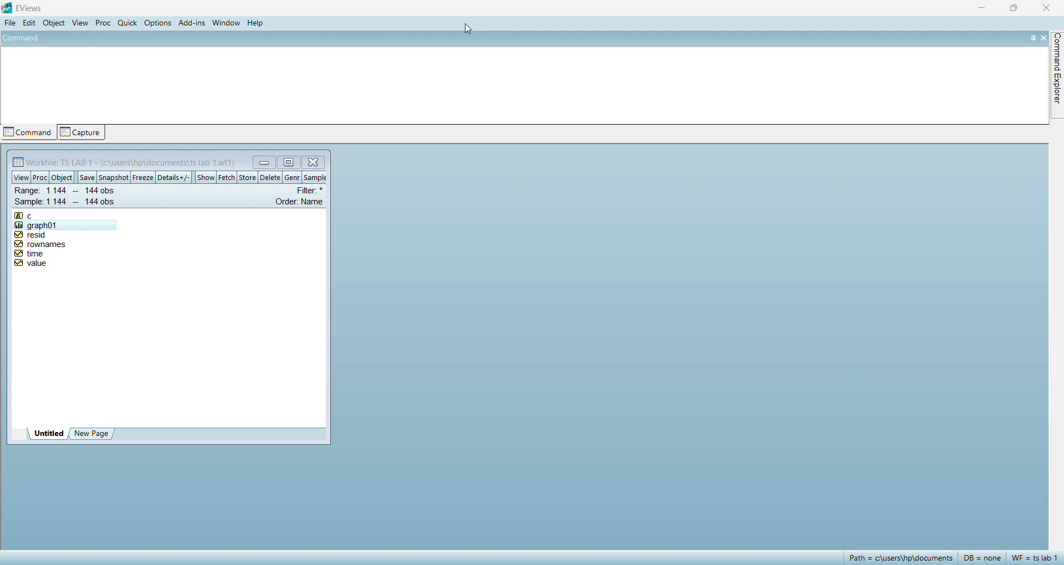
Start opening foreign data as a workfile and browse to the Eviews LABS folder in Documents.
left_click(11, 24)
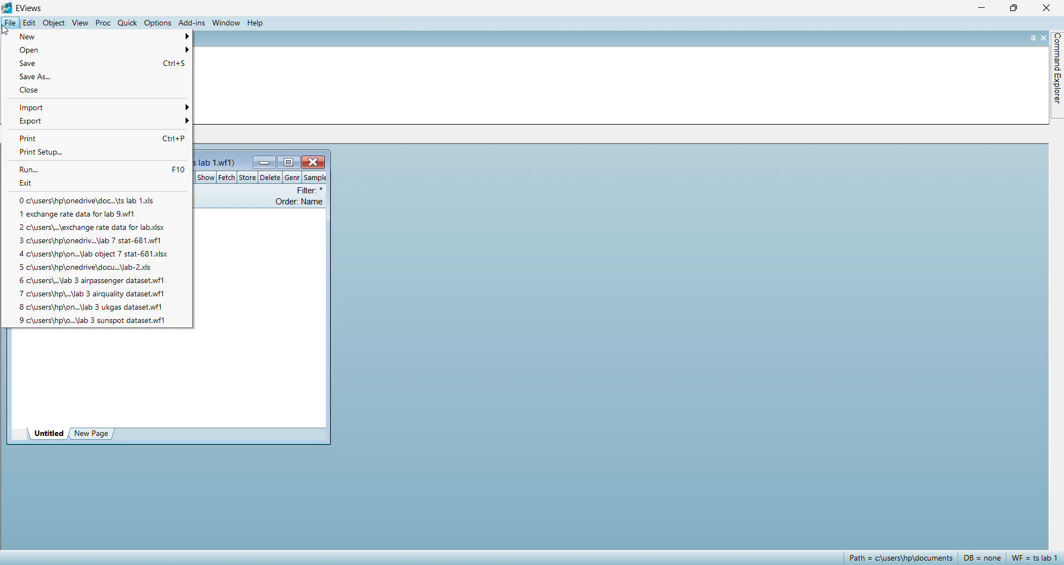
mouse_move(37, 53)
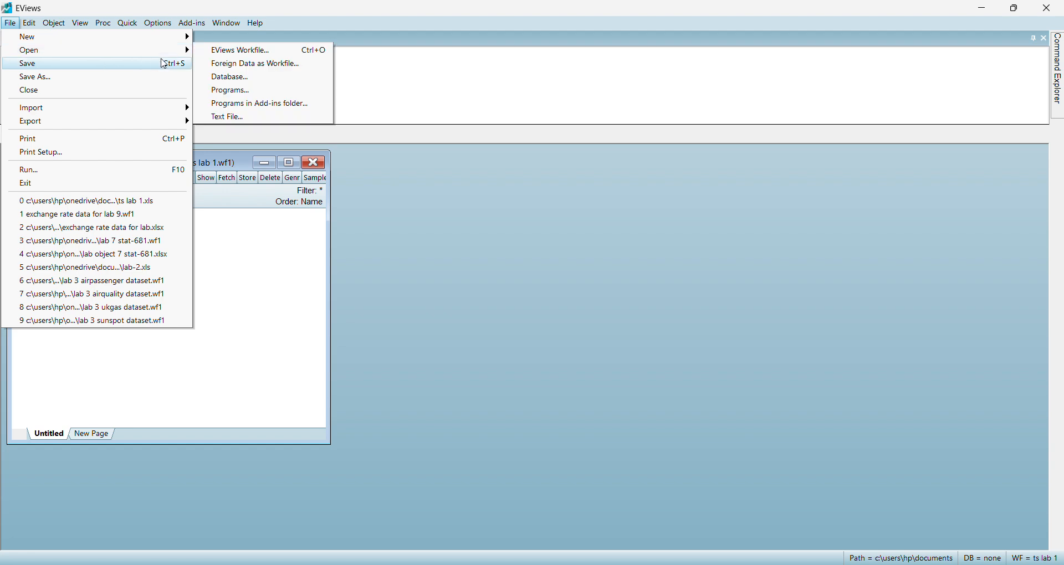
left_click(205, 64)
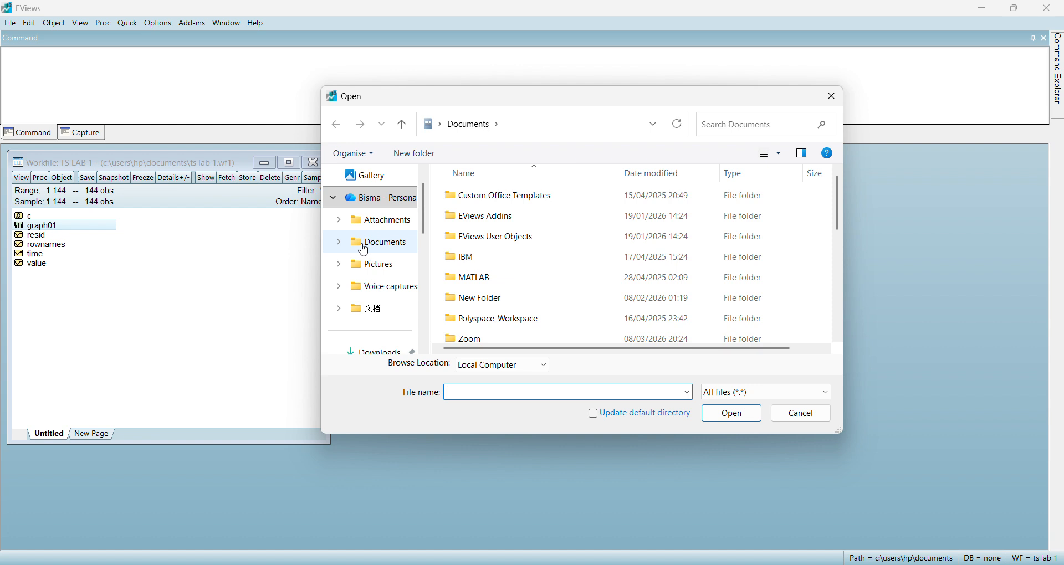
scroll(363, 248, "down", 5)
scroll(366, 244, "up", 3)
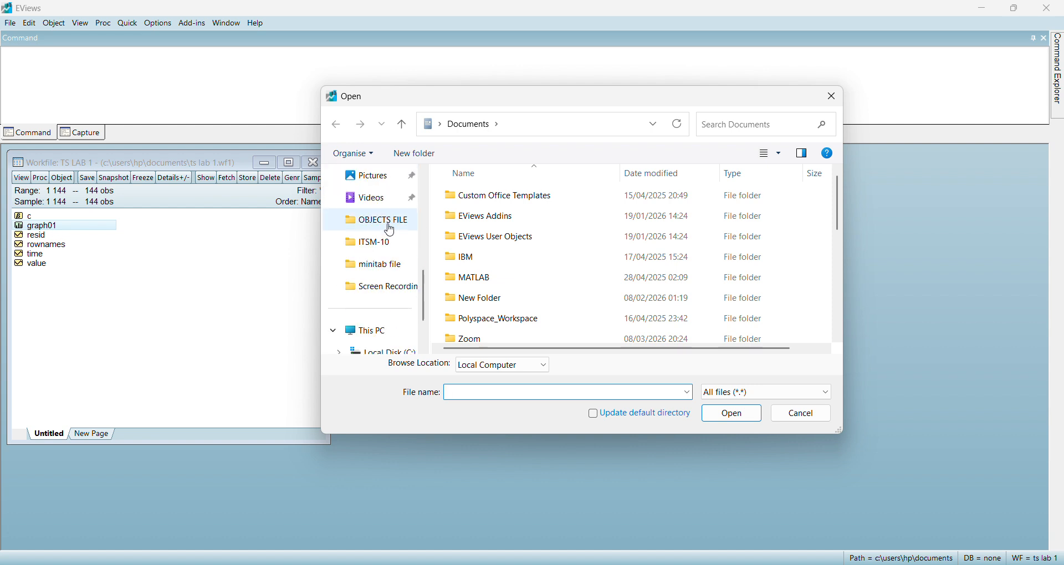
left_click(391, 227)
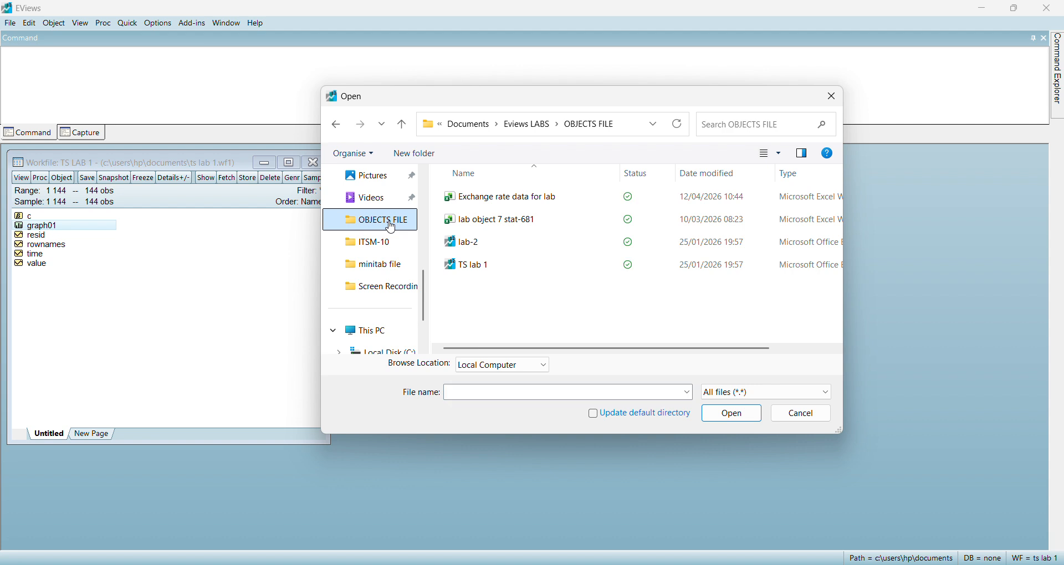
left_click(535, 124)
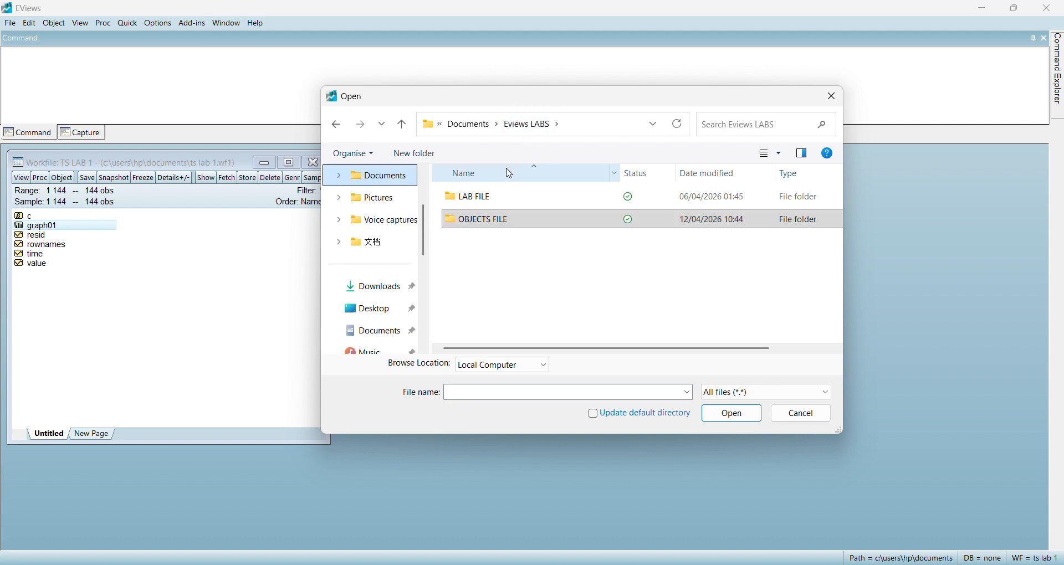
Open the Lab 1 Air Passenger Dataset workfile from the EVIEWS LAB 1 folder inside LAB FILE.
left_click(500, 199)
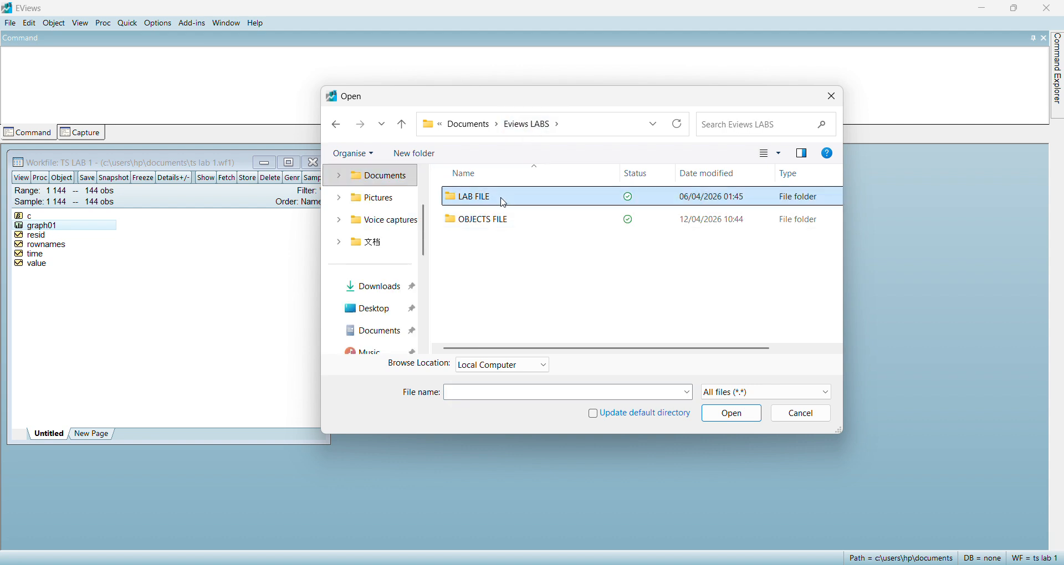
double_click(503, 203)
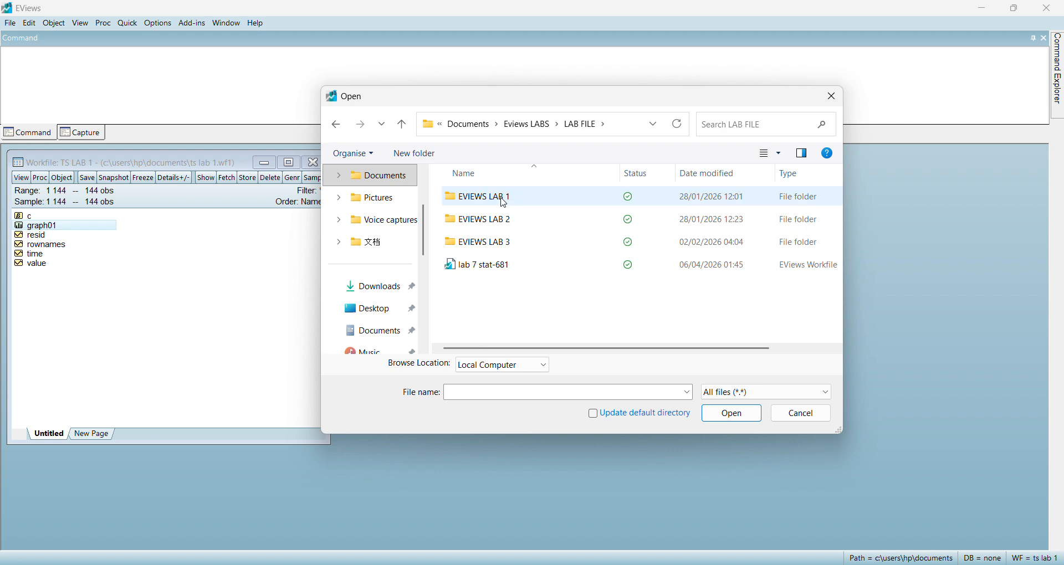
left_click(504, 203)
double_click(504, 203)
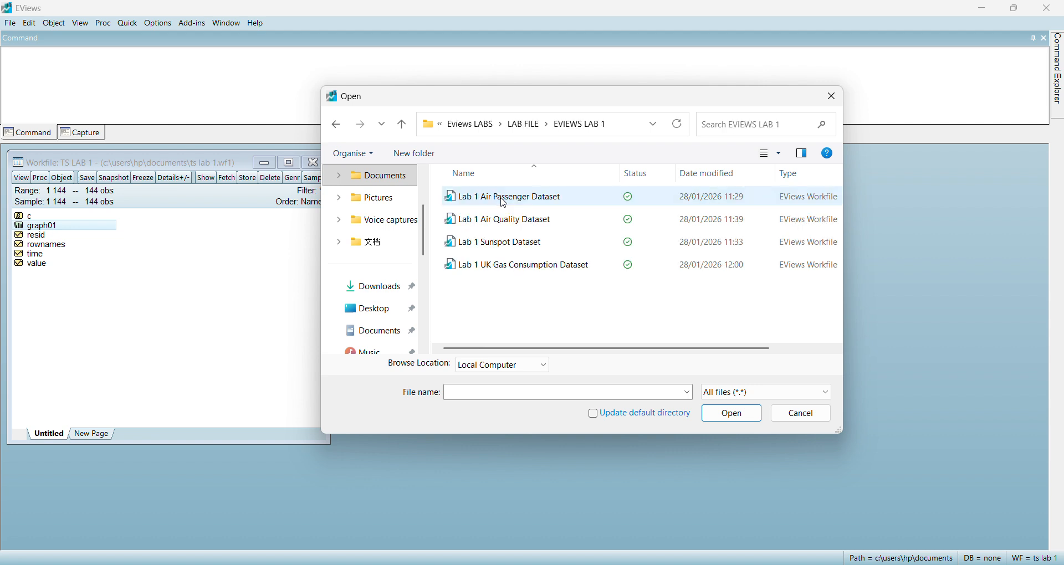
left_click(504, 198)
double_click(505, 199)
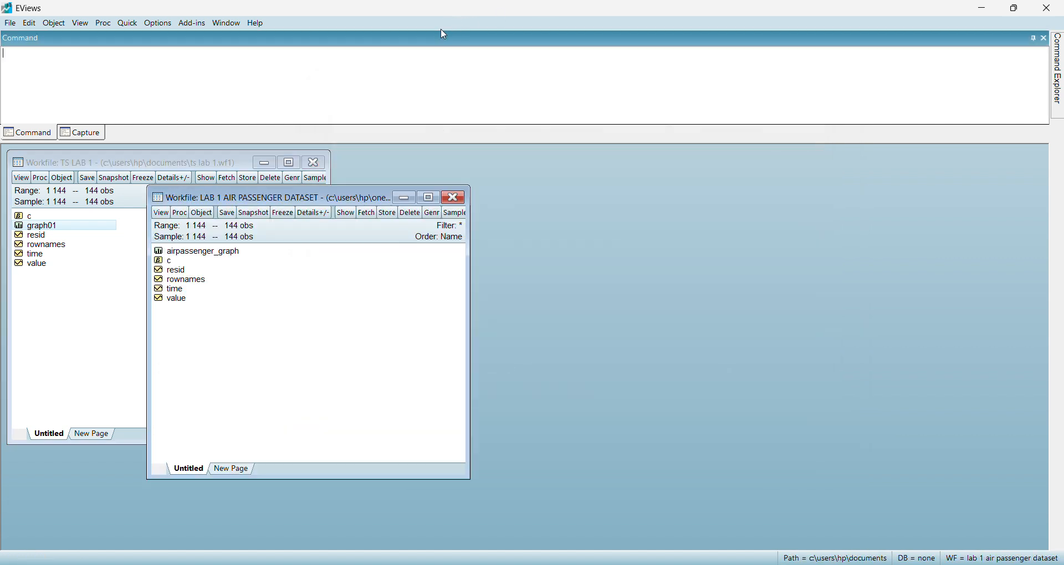
Open airpassenger_graph in the Lab 1 Air Passenger Dataset workfile to view the plot.
left_click(468, 31)
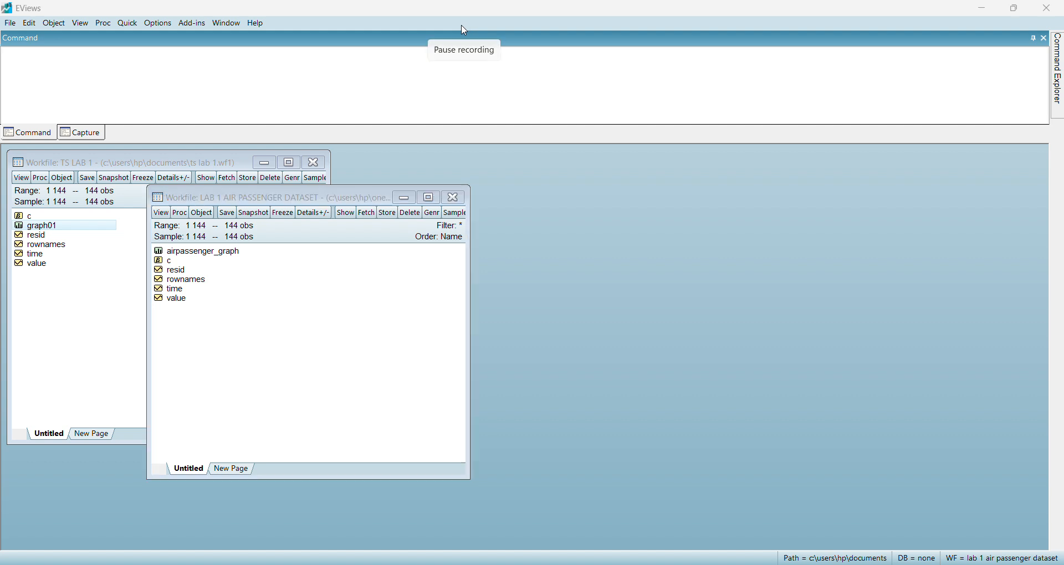
left_click(294, 259)
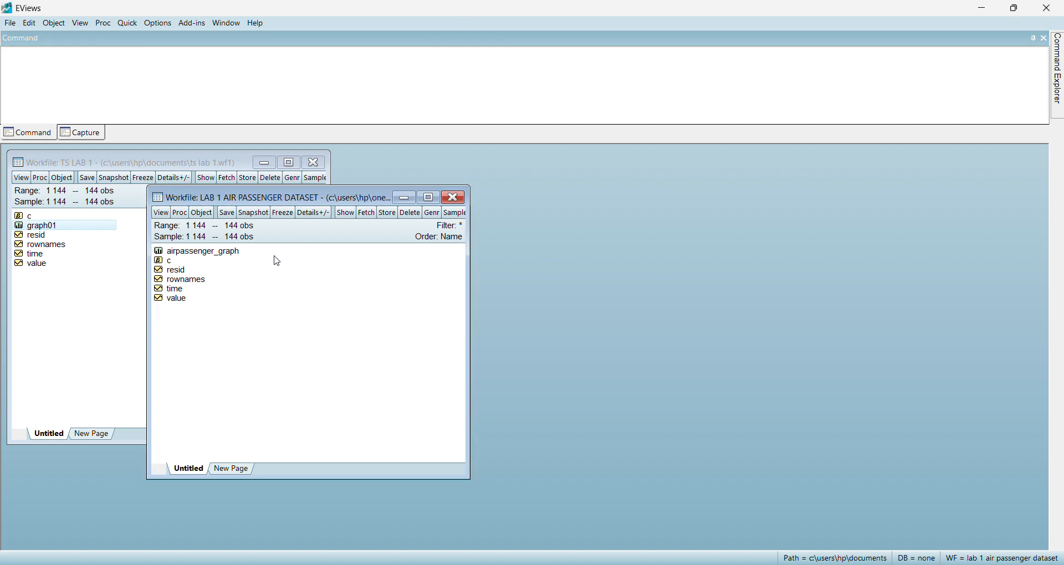
double_click(214, 254)
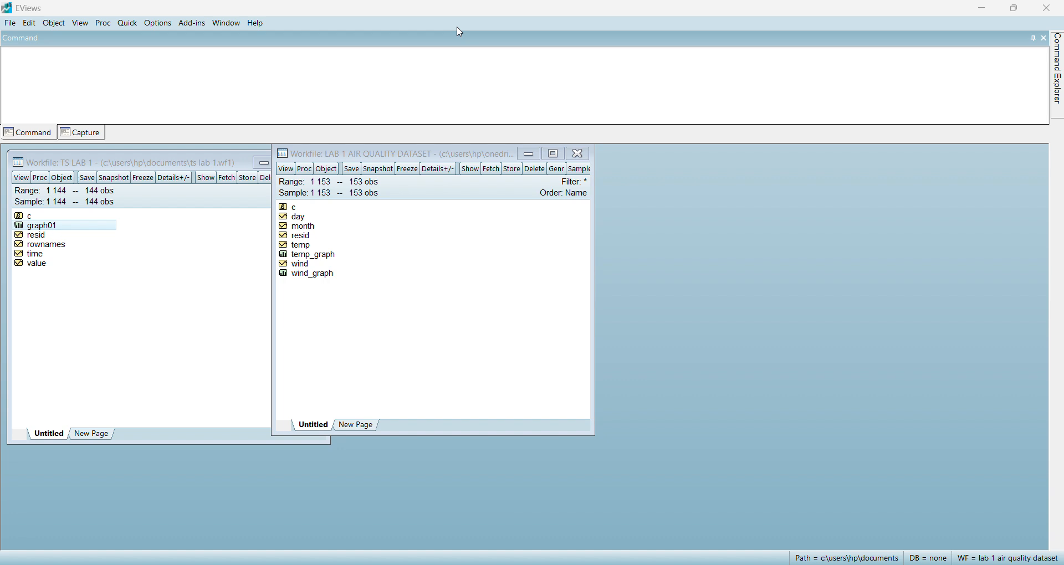
View temp_graph in the Lab 1 Air Quality Dataset workfile, close it, and open wind_graph to view it.
double_click(306, 255)
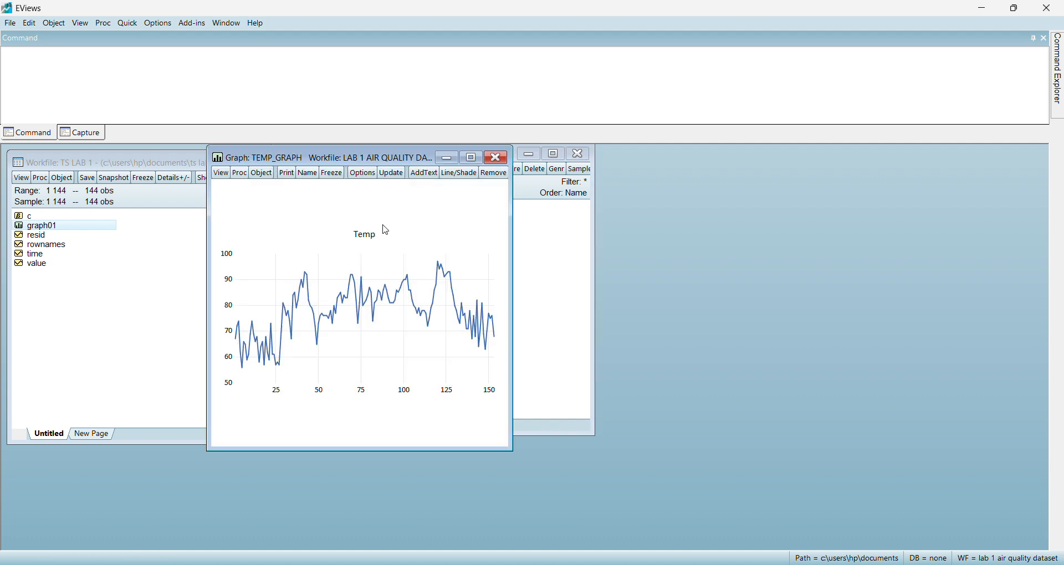
left_click(461, 34)
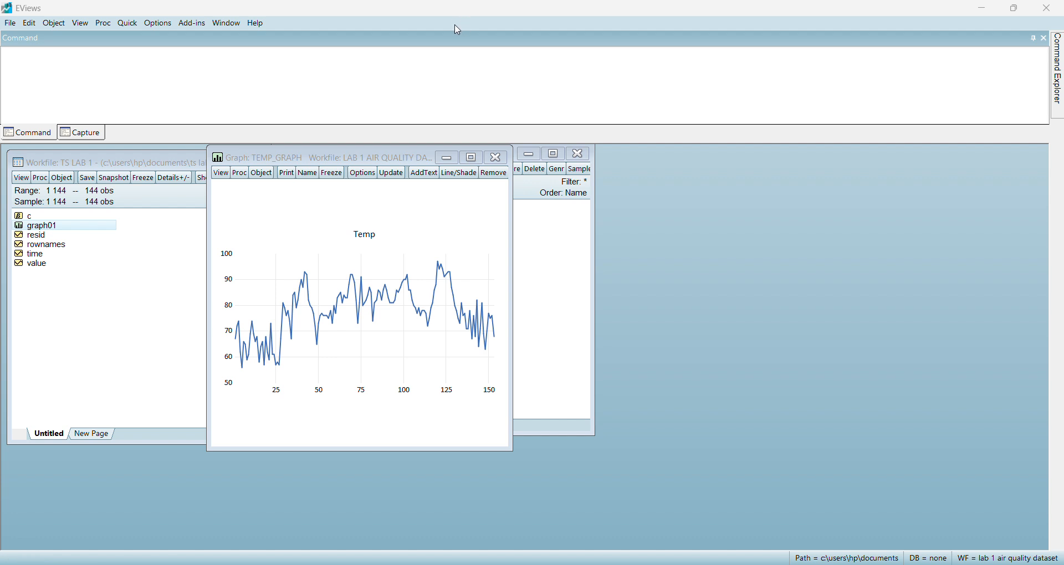
left_click(496, 158)
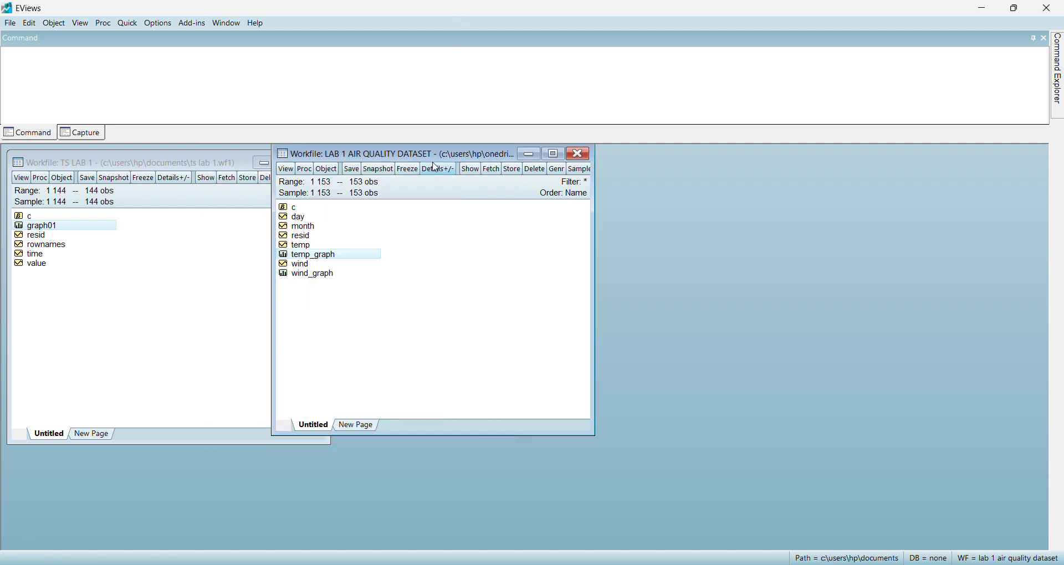
double_click(338, 278)
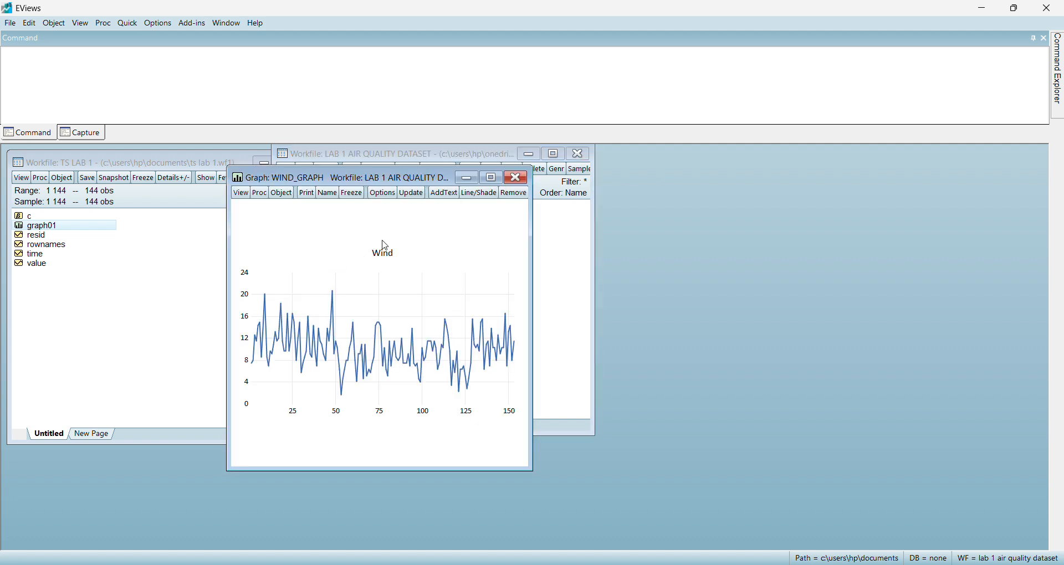
left_click(411, 104)
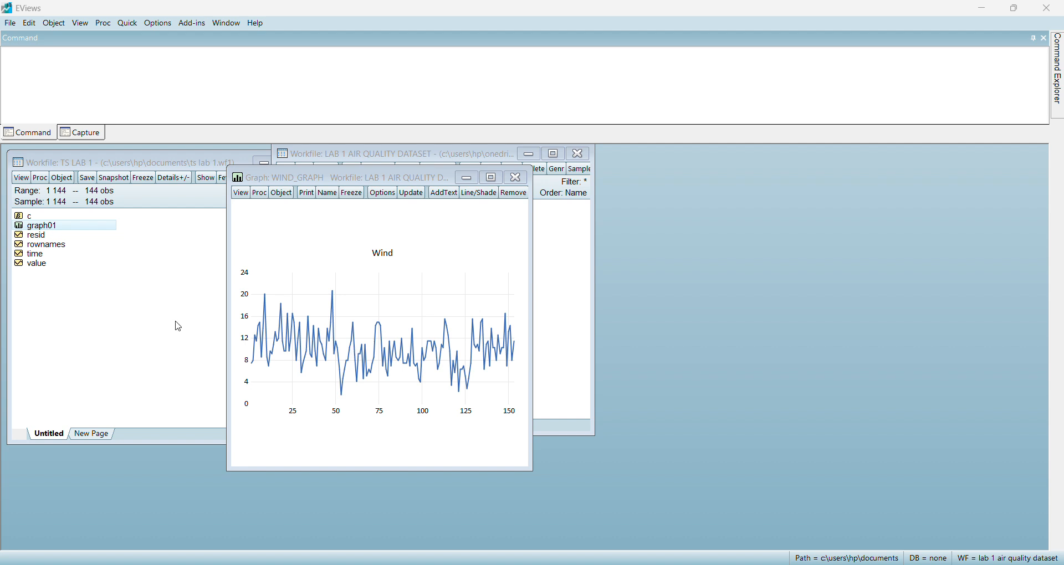
mouse_move(297, 345)
left_click(452, 31)
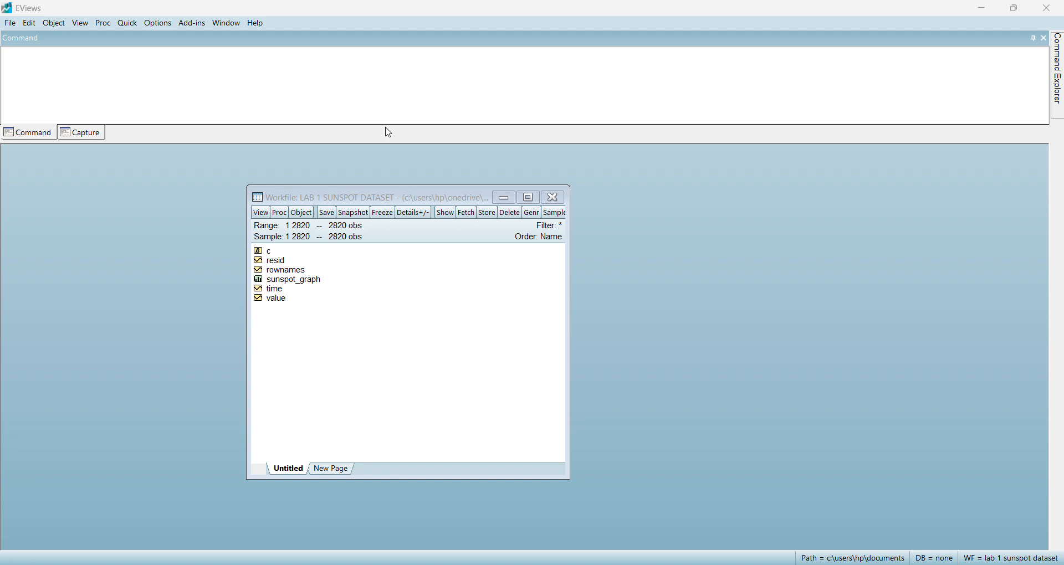
Open sunspot_graph in the Lab 1 Sunspot Dataset workfile and examine the plotted series.
left_click(311, 283)
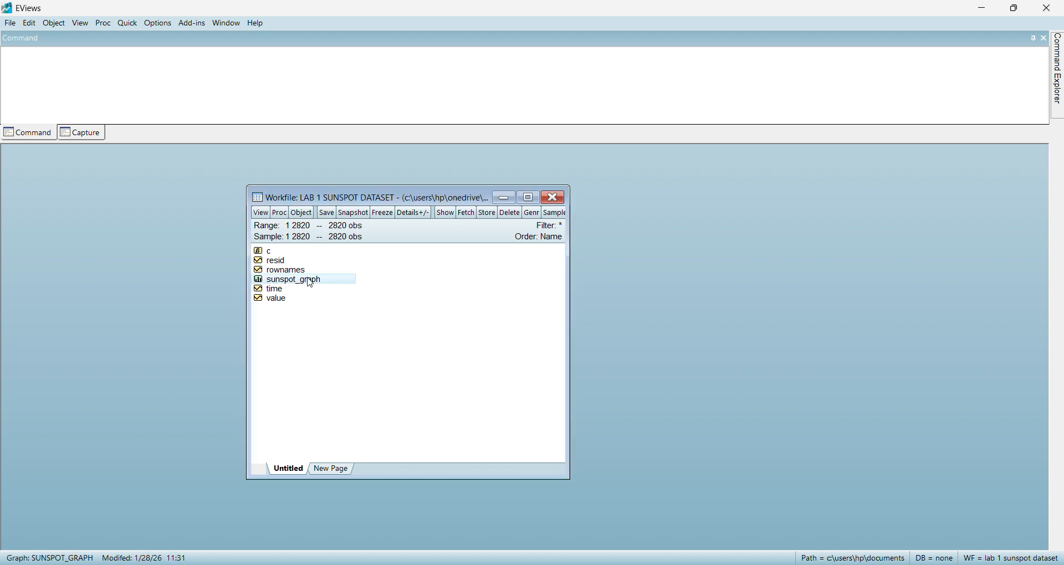
double_click(310, 283)
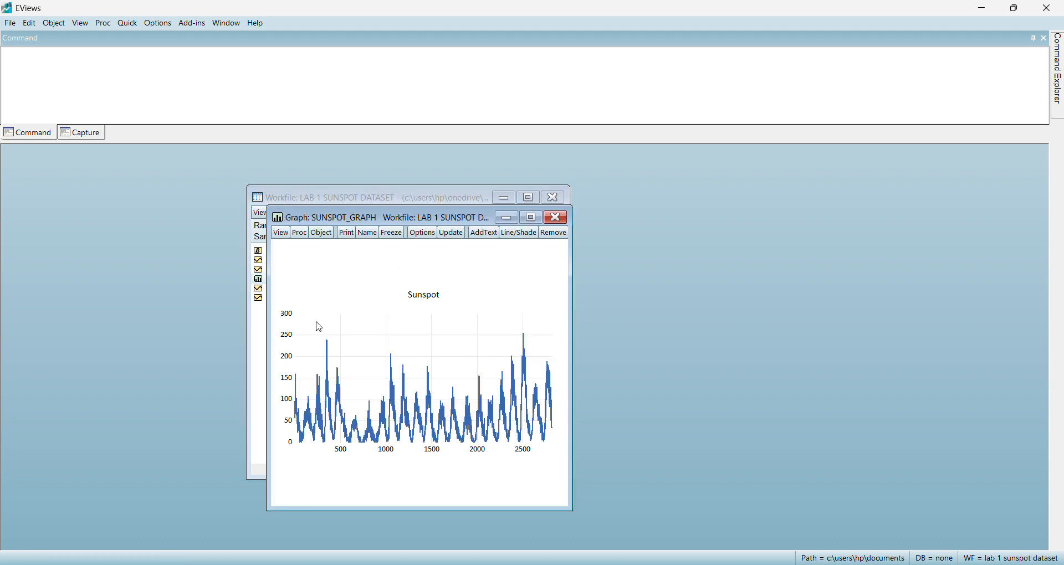
mouse_move(405, 405)
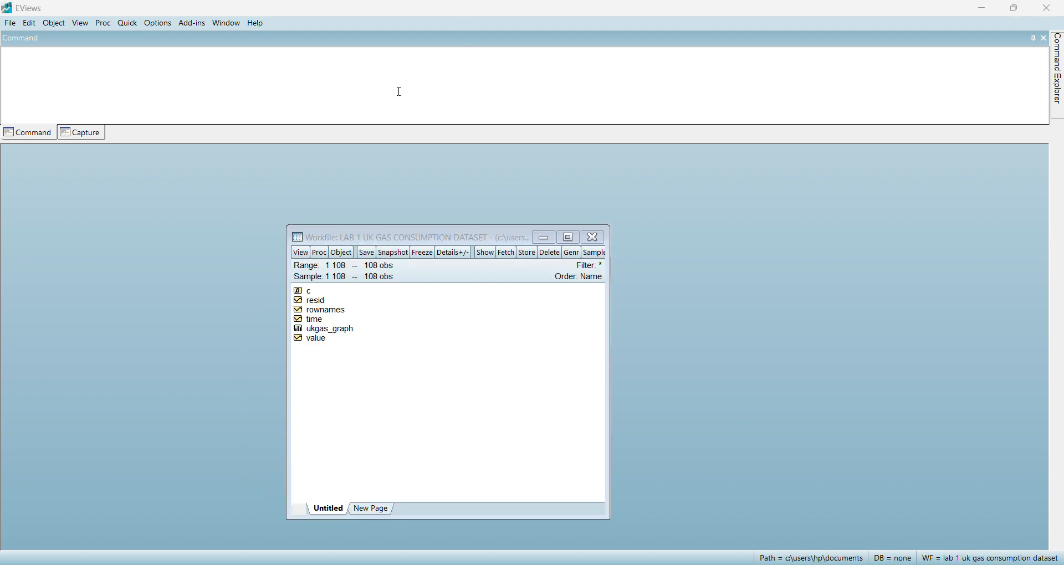
View and close ukgas_graph in the Lab 1 UK Gas Consumption Dataset workfile, and show the value series as a spreadsheet.
double_click(331, 330)
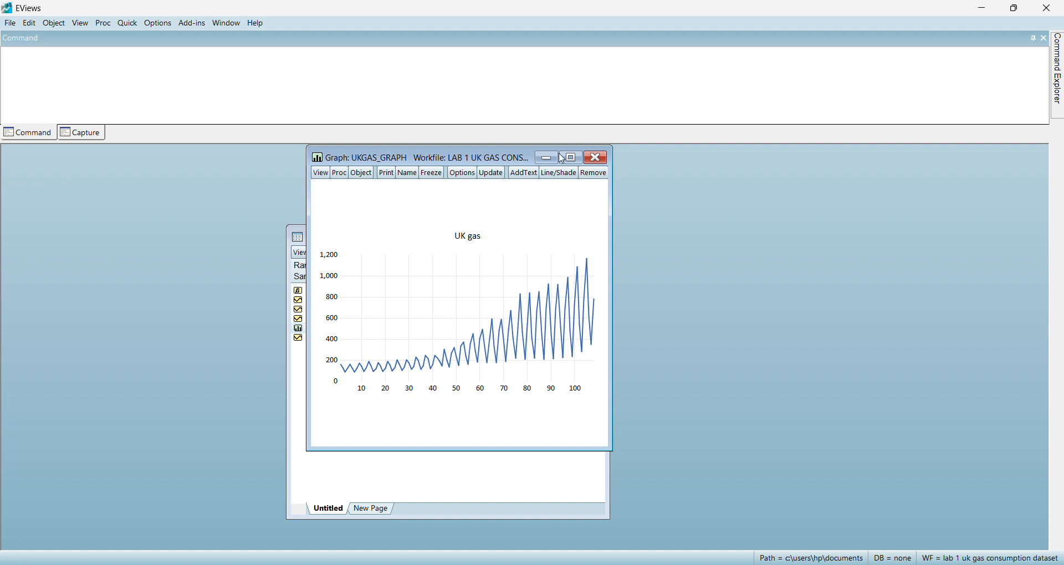
left_click(596, 158)
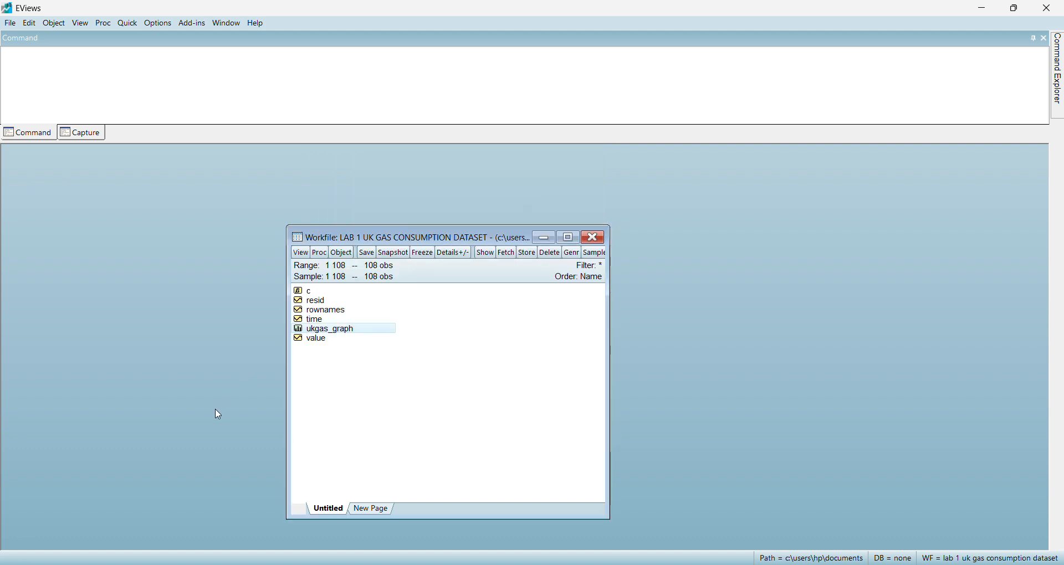
double_click(327, 339)
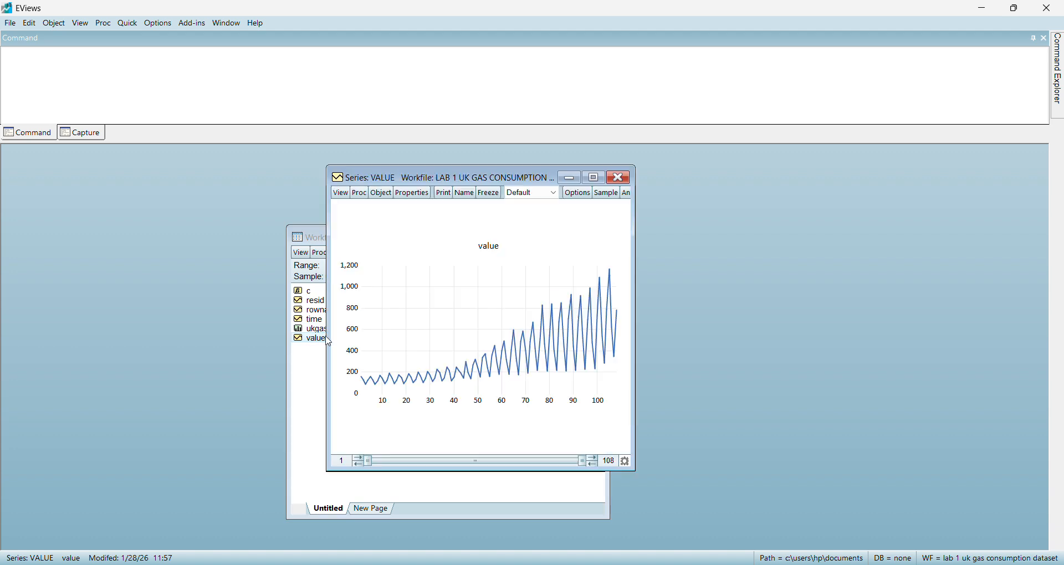
left_click(352, 194)
left_click(354, 205)
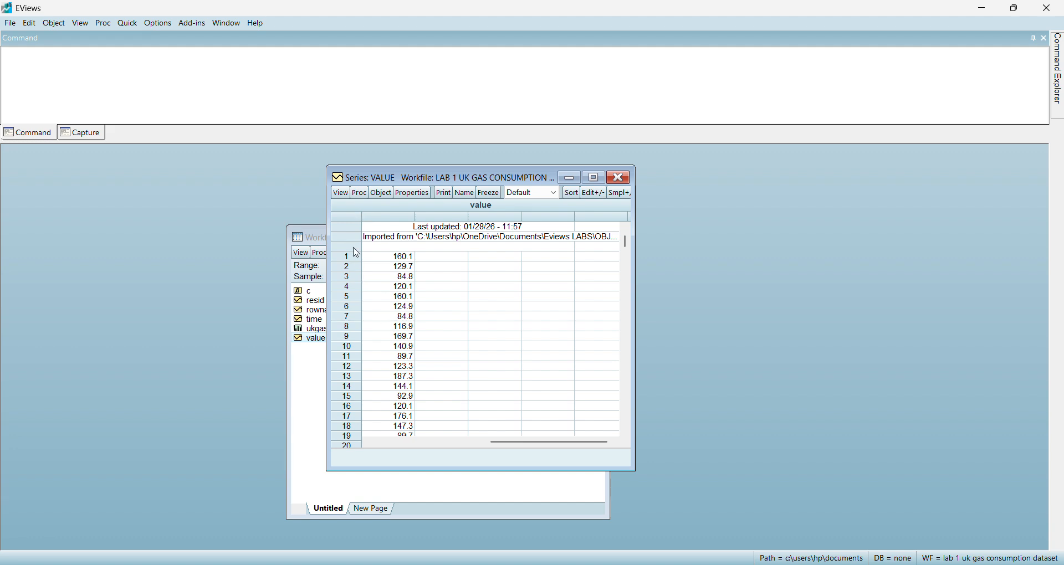
Plot the UK gas value series as a basic Line & Symbol graph of the raw data.
left_click(341, 194)
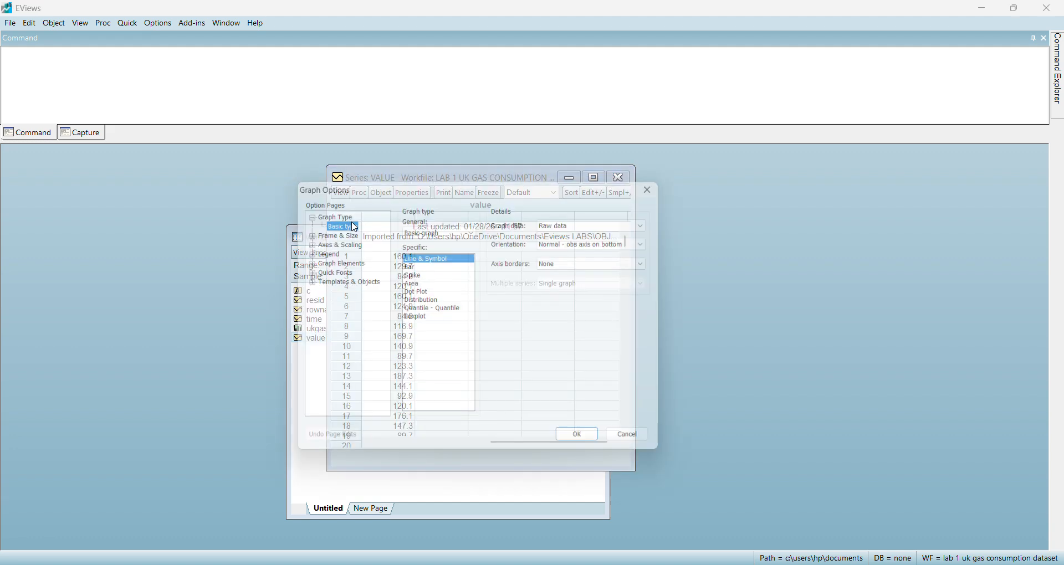
left_click(590, 448)
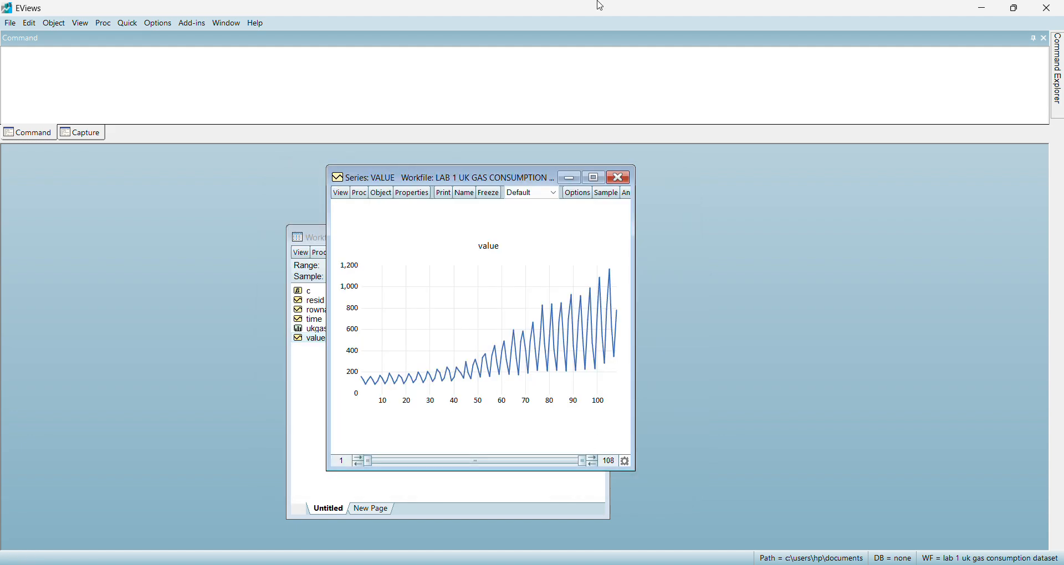
left_click(459, 27)
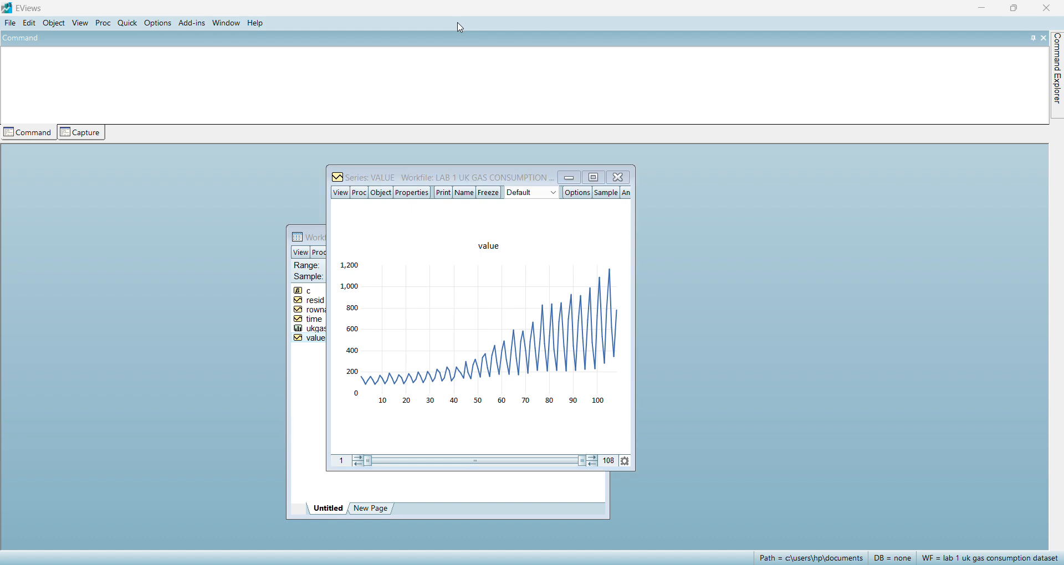